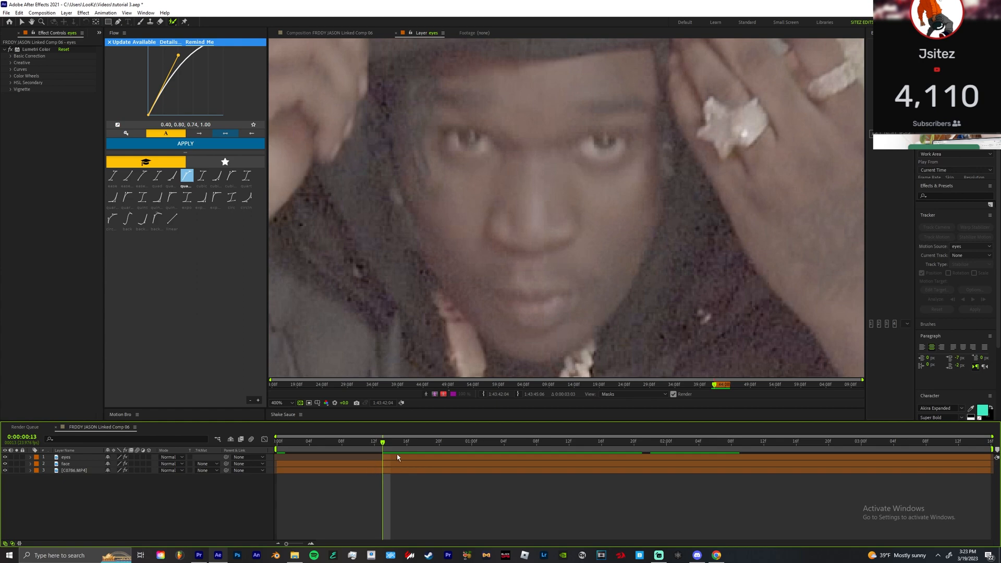
- Roto-brush both pupils on the eyes layer from frame 0:00:00:13, correcting the selection frame by frame up to 0:00:00:18
click(397, 460)
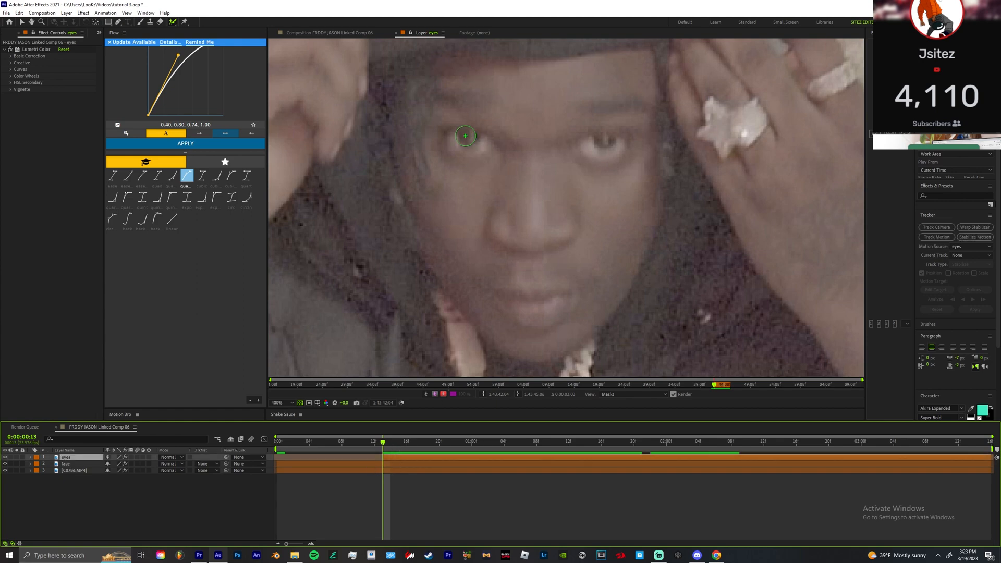
click(465, 136)
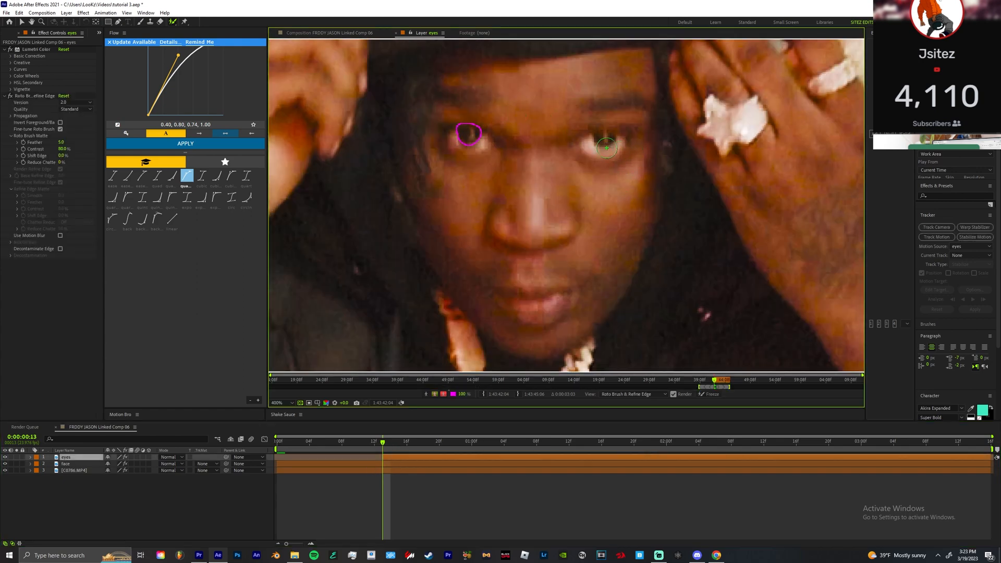
key(Page_Down)
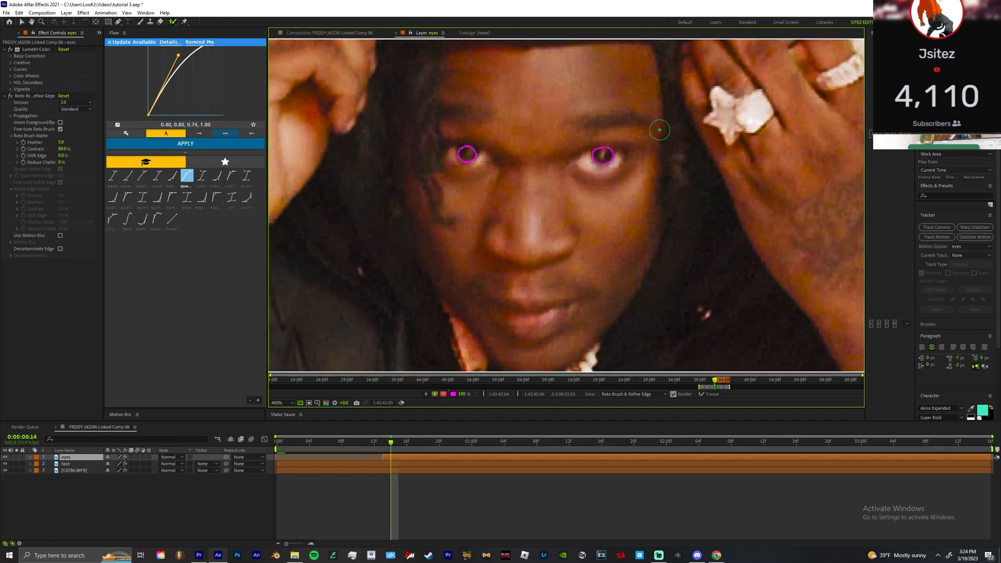
key(Page_Down)
key(Page_Down)
key(Page_Down)
key(Page_Down)
click(427, 177)
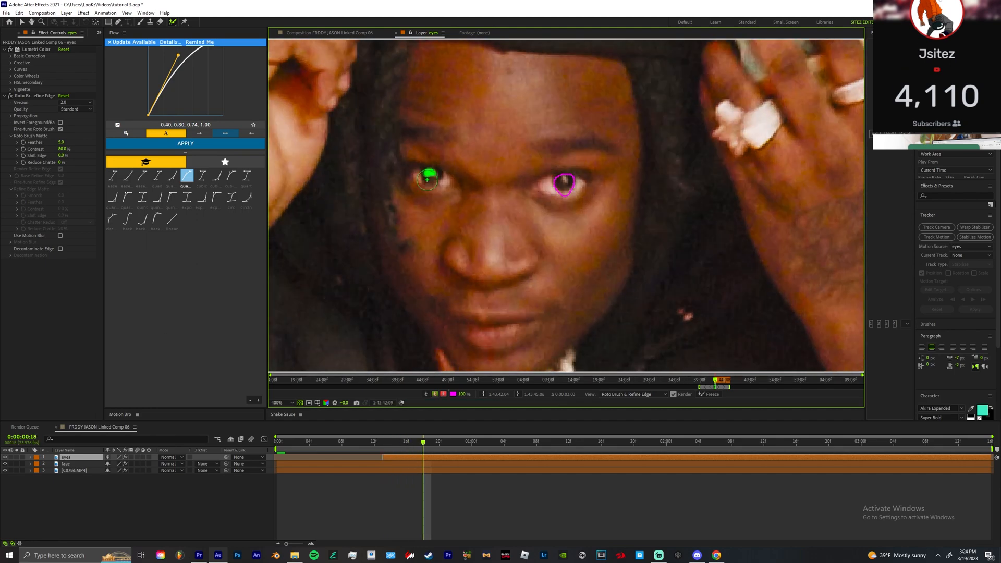
- Continue marking both pupils with the Roto Brush from 0:00:00:18 to 0:00:01:02
key(Page_Down)
key(Page_Down)
click(414, 143)
key(Page_Down)
key(Page_Down)
key(Page_Down)
key(Page_Down)
key(Page_Down)
key(Page_Down)
click(509, 166)
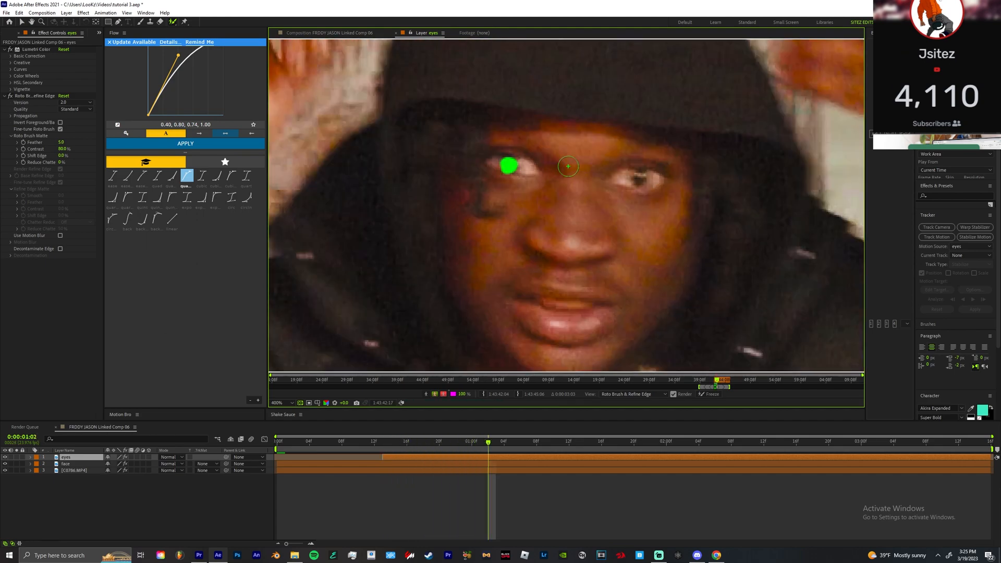
- Extend the pupil rotoscoping frame by frame from 0:00:01:02 to 0:00:01:09
key(Page_Down)
key(Page_Down)
key(Page_Down)
key(Page_Down)
click(471, 239)
key(Page_Down)
key(Page_Down)
key(Page_Down)
key(space)
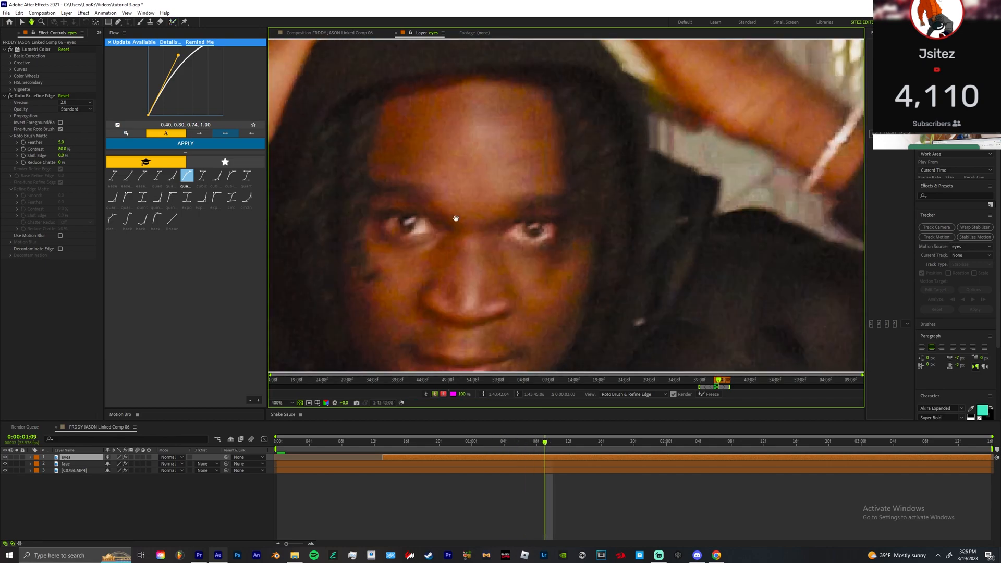
- Carry the pupil selection on from 0:00:01:09 to 0:00:01:16, repainting the eyes where needed
key(Page_Down)
key(Page_Down)
key(Page_Down)
key(Page_Down)
key(Page_Down)
key(Page_Down)
key(Page_Down)
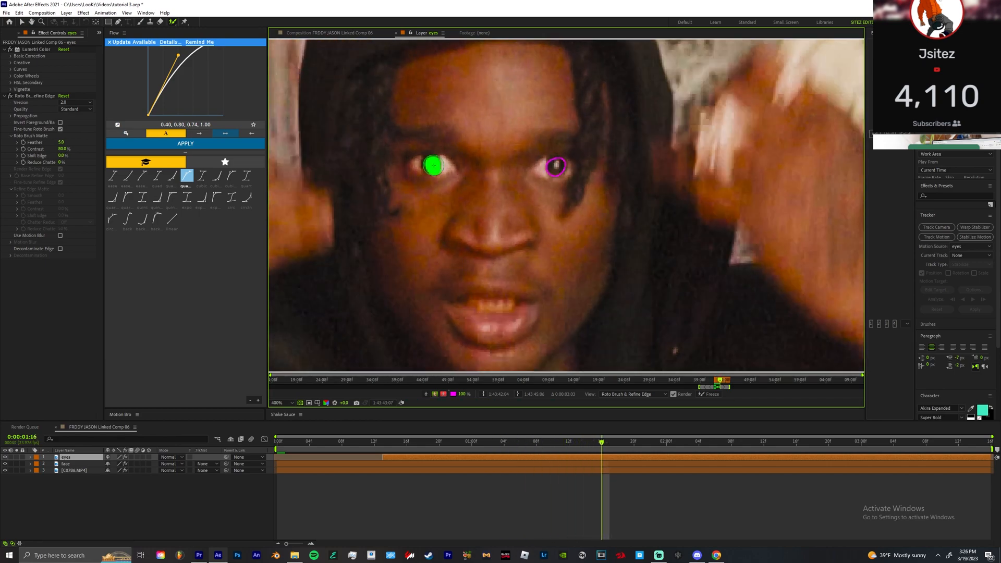
- Advance the eye rotoscoping from 0:00:01:16 to 0:00:02:00 and paint the missing pupil there
key(Page_Down)
key(Page_Down)
key(Page_Down)
key(Page_Down)
key(Page_Down)
key(Page_Down)
key(Page_Down)
key(Page_Down)
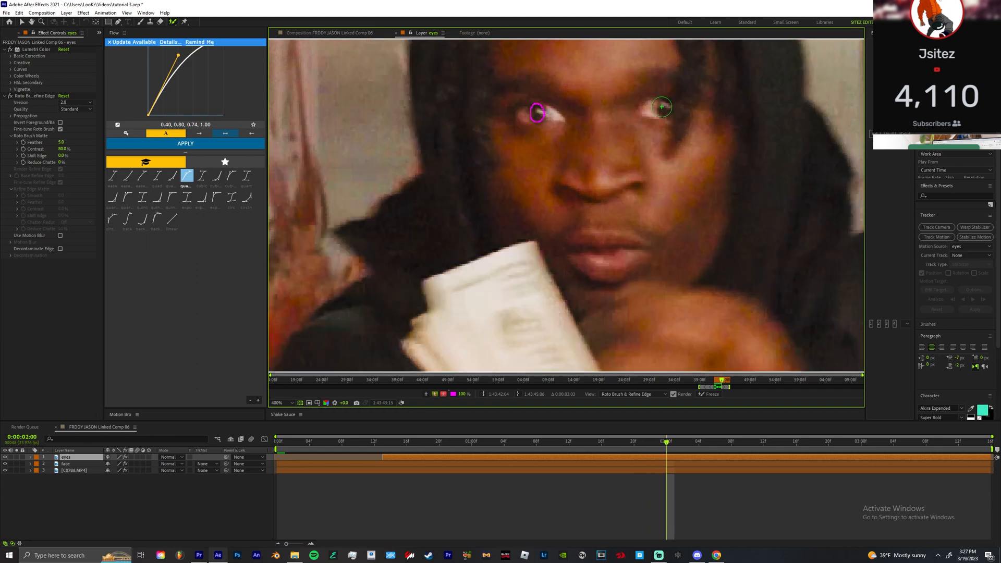
click(661, 107)
- Cut off the eyes layer after 0:00:02:03 and freeze its Roto Brush propagation
key(Page_Down)
key(Page_Down)
key(Page_Down)
key(ctrl+shift+d)
key(Delete)
drag(690, 441, 618, 463)
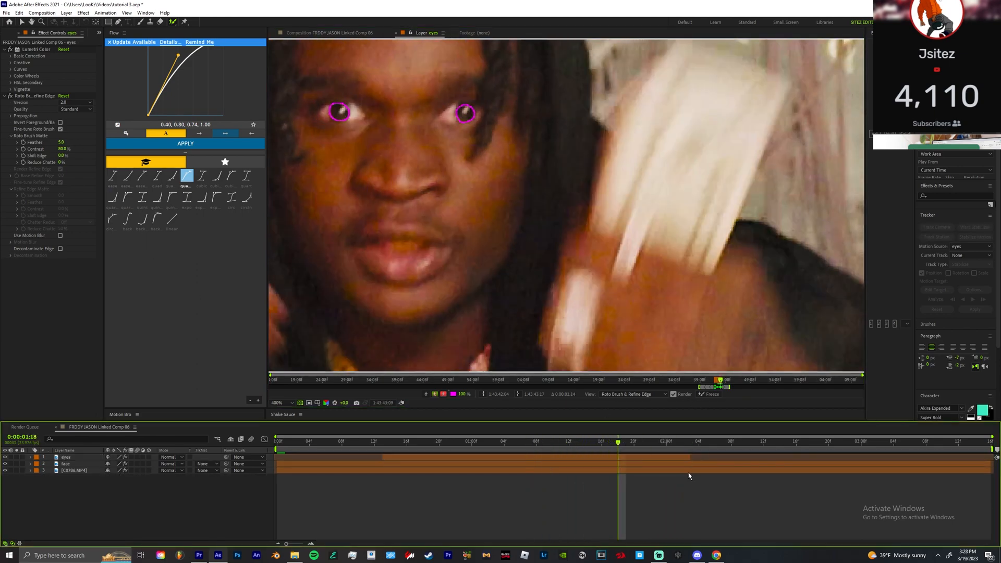
click(708, 395)
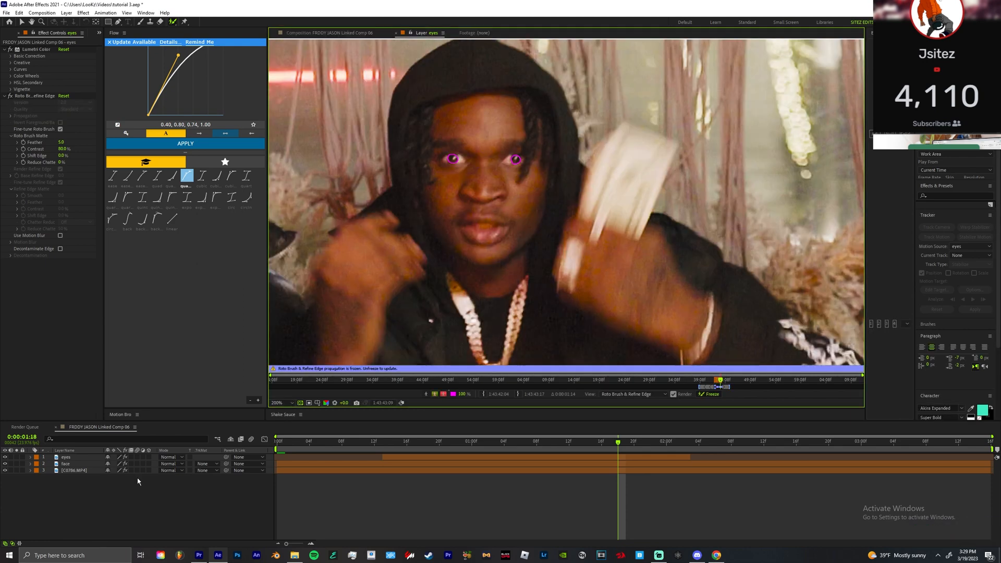
- Split the face layer at the start and end of the eyes clip
drag(618, 443, 691, 453)
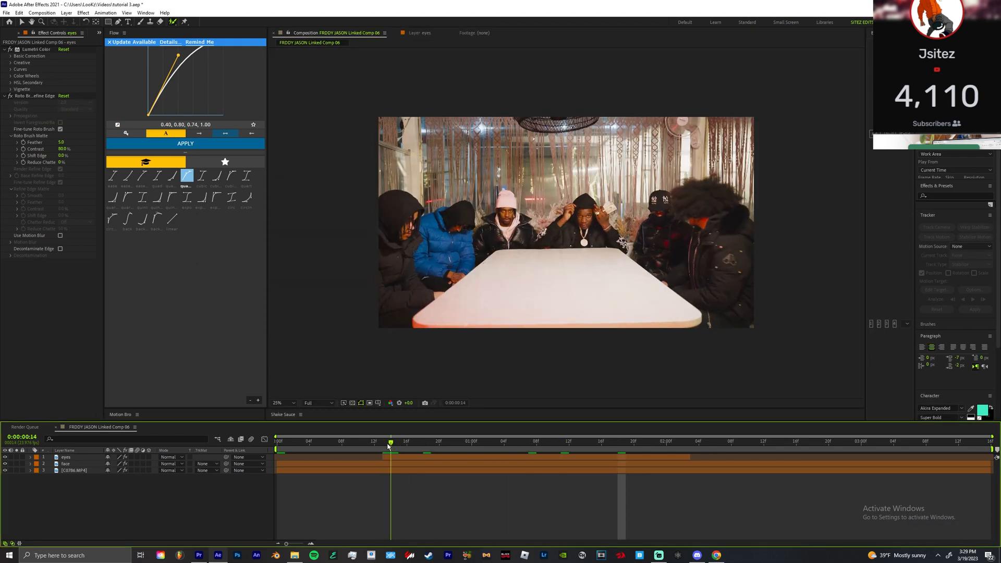
click(380, 464)
key(ctrl+shift+d)
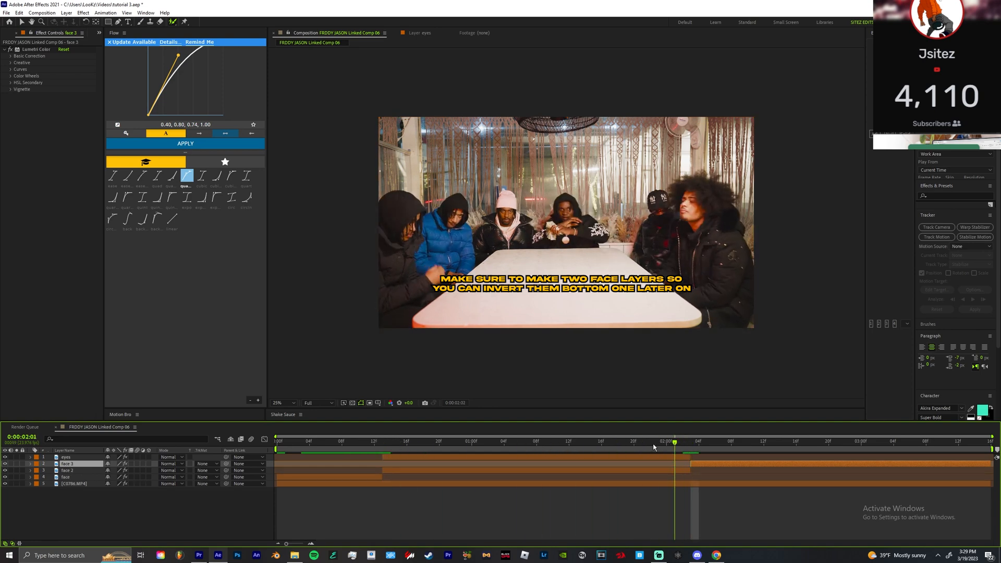
- Roto-brush the whole face on the middle face segment at 0:00:00:13, leaving out the neck and chain area
drag(691, 443, 383, 443)
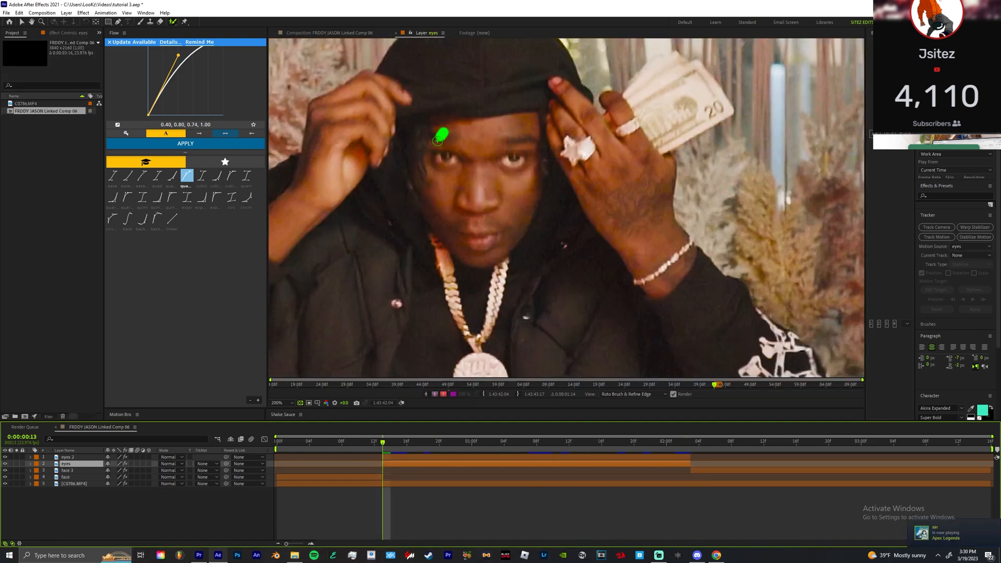
mouse_move(438, 141)
mouse_down()
mouse_move(434, 188)
mouse_move(461, 250)
mouse_move(504, 243)
mouse_move(539, 151)
mouse_move(536, 119)
mouse_move(426, 134)
mouse_move(417, 156)
mouse_move(429, 214)
mouse_up()
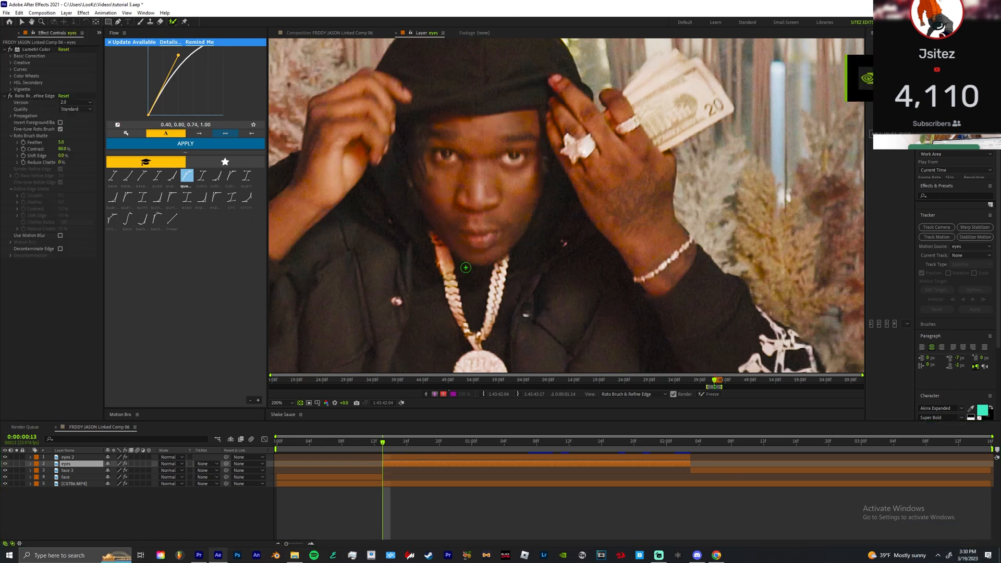
mouse_move(385, 127)
mouse_down()
mouse_move(397, 187)
mouse_move(444, 261)
mouse_up()
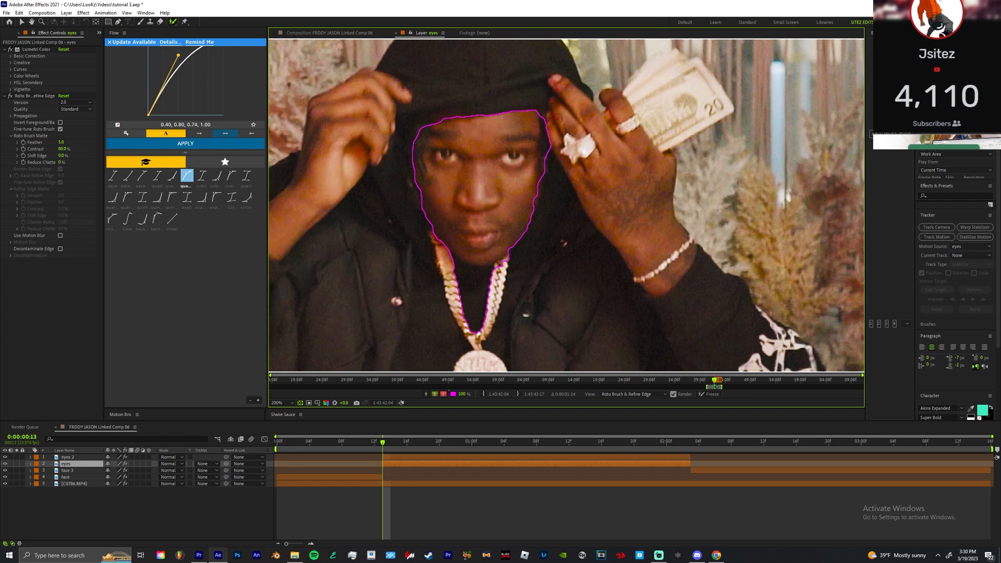
mouse_move(556, 119)
mouse_down()
mouse_move(533, 247)
mouse_move(503, 267)
mouse_move(449, 268)
mouse_up()
mouse_move(427, 136)
mouse_down()
mouse_move(415, 166)
mouse_move(431, 229)
mouse_up()
- Propagate the face selection through the clip, adding the missed temple area at 0:00:01:10, and freeze it
key(space)
click(553, 442)
drag(586, 167, 585, 183)
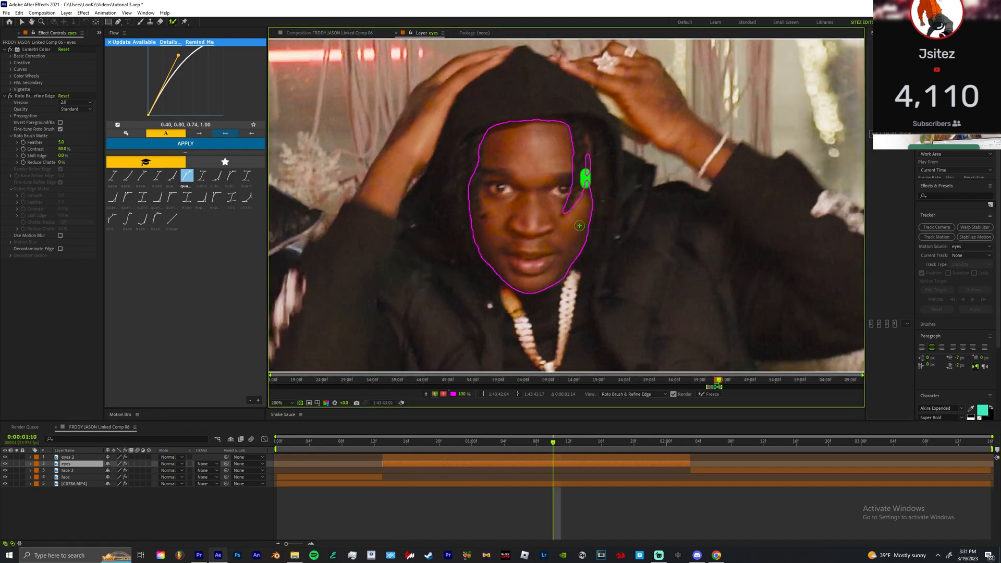
key(space)
key(space)
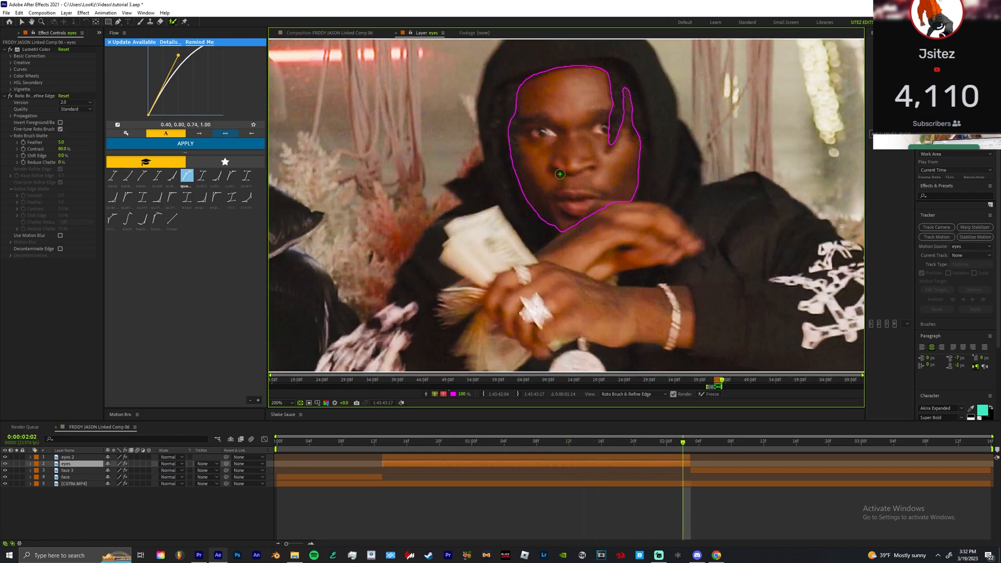
click(709, 394)
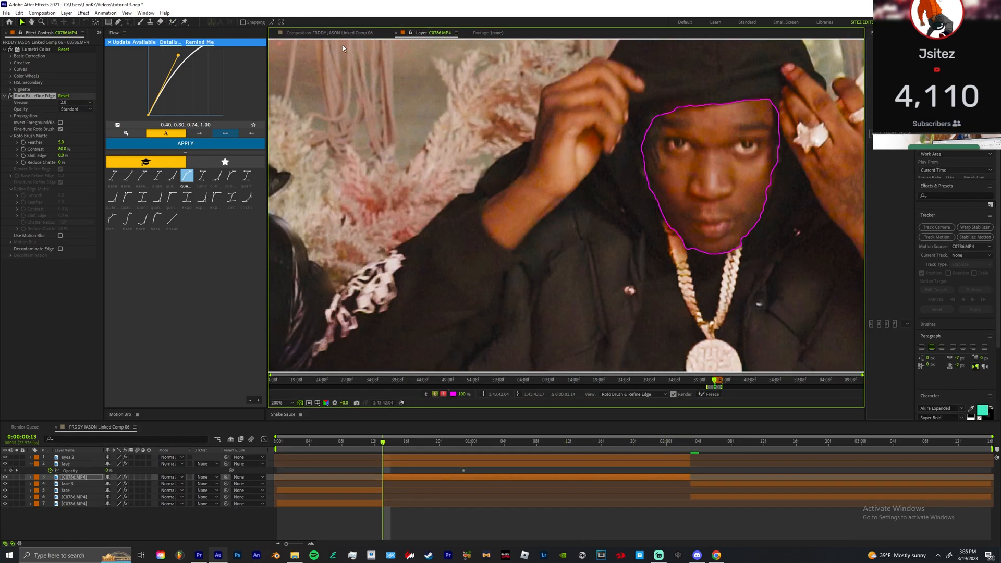
- Invert the Roto Brush foreground/background on the C0786.MP4 layer directly below the face layer and freeze it
click(318, 33)
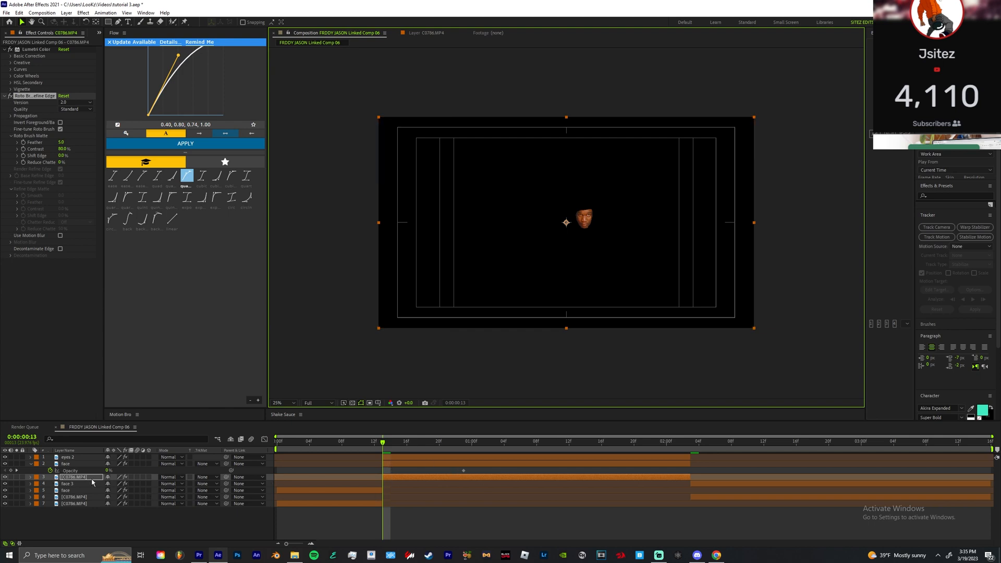
key(ctrl+Up)
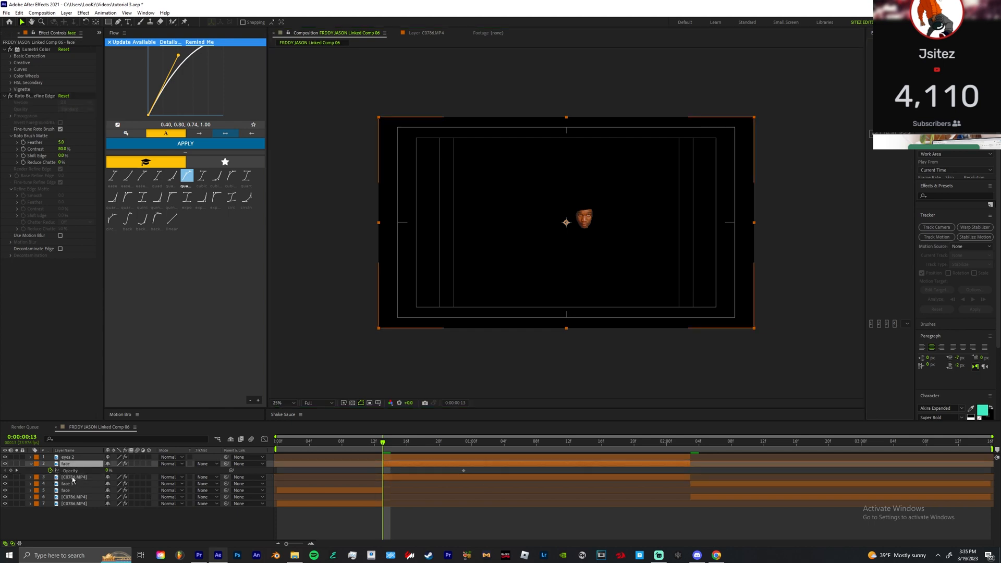
click(74, 477)
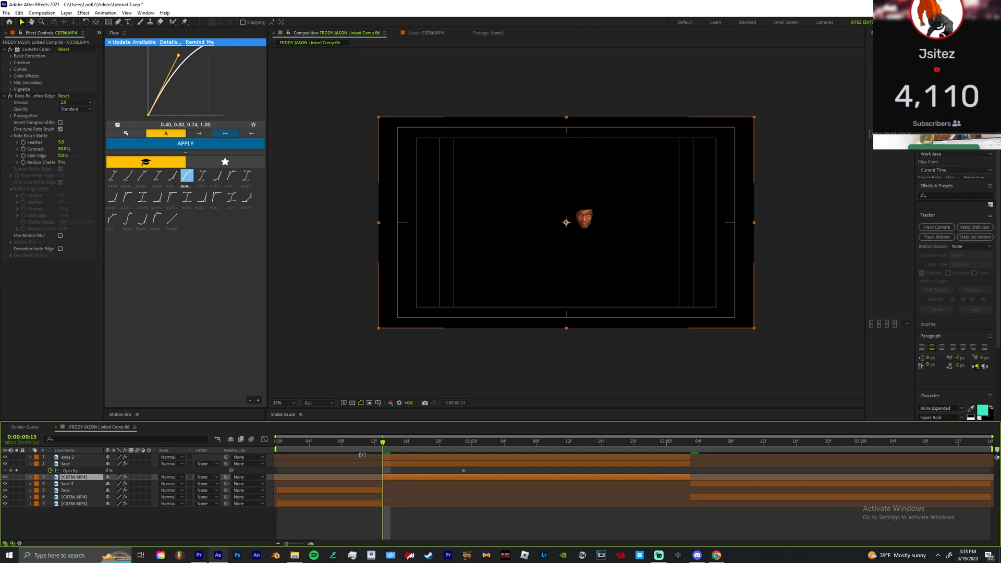
click(71, 465)
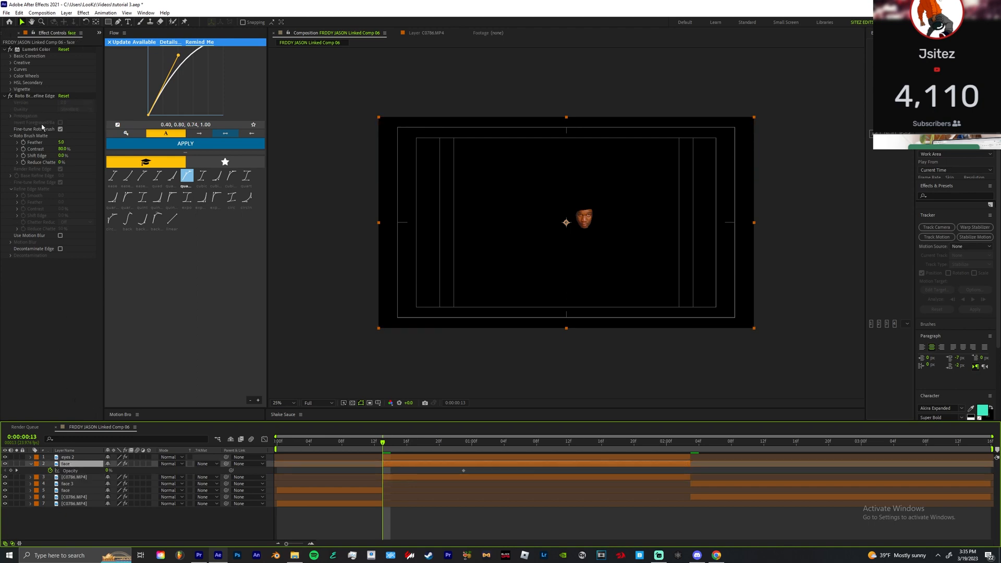
click(40, 97)
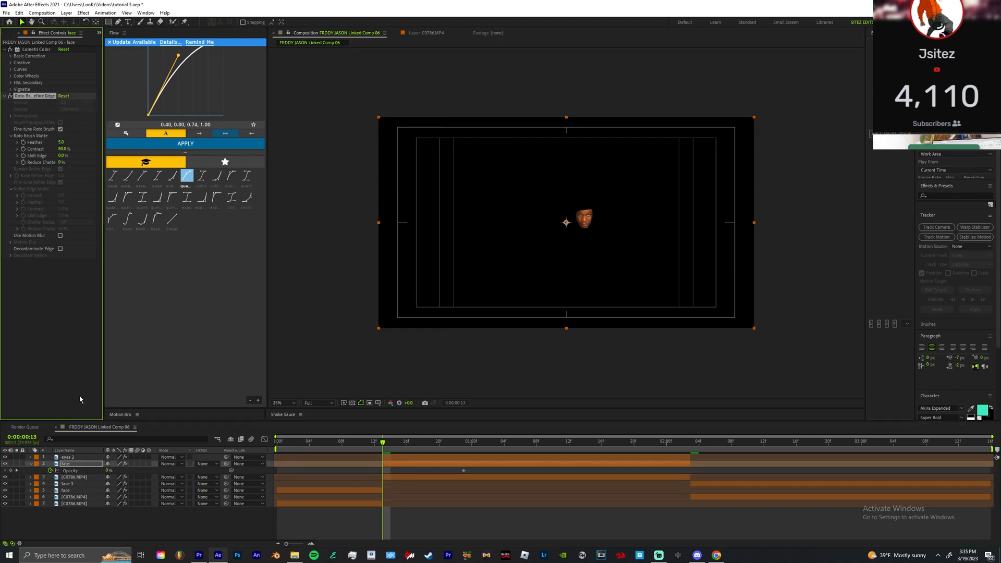
click(71, 475)
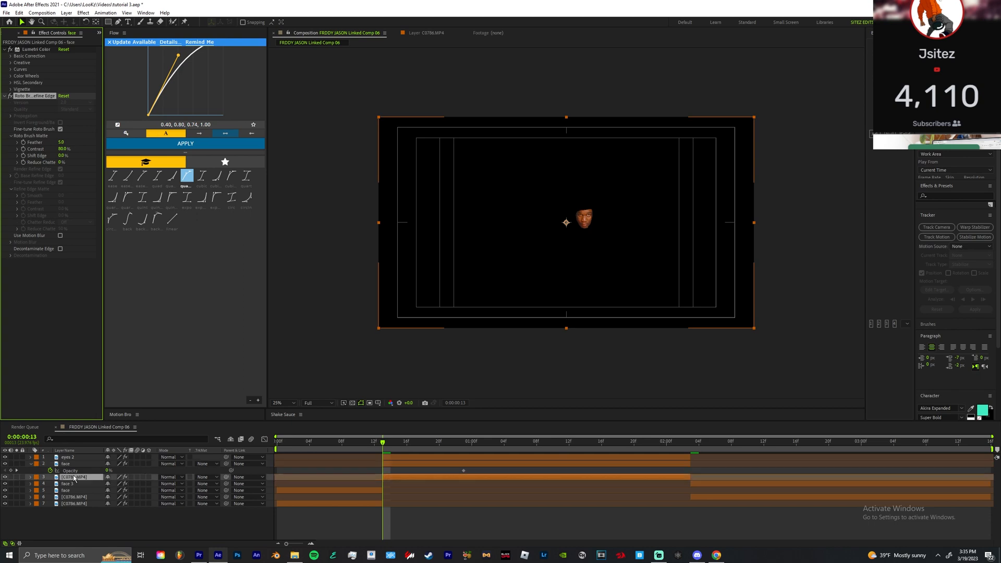
double_click(474, 479)
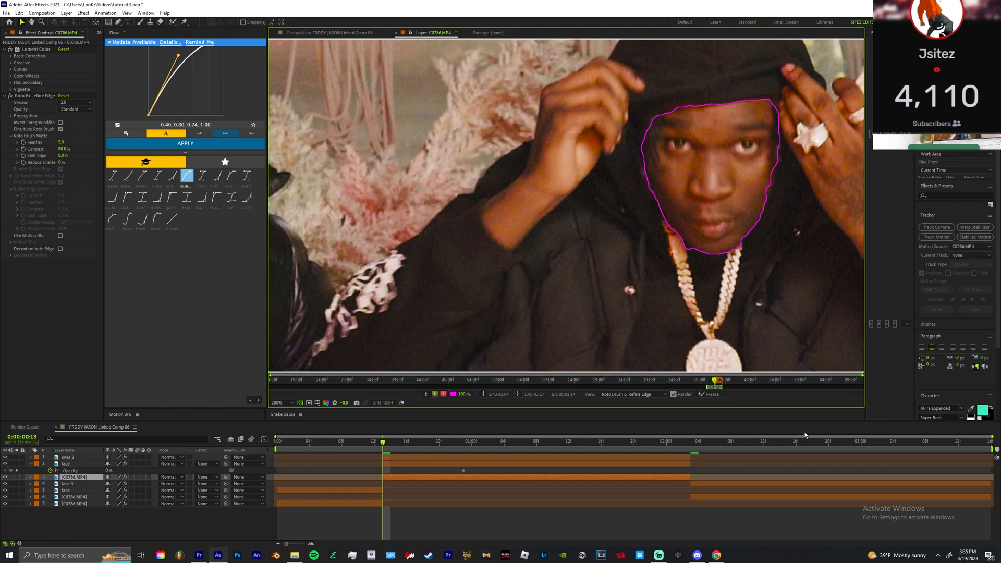
click(60, 123)
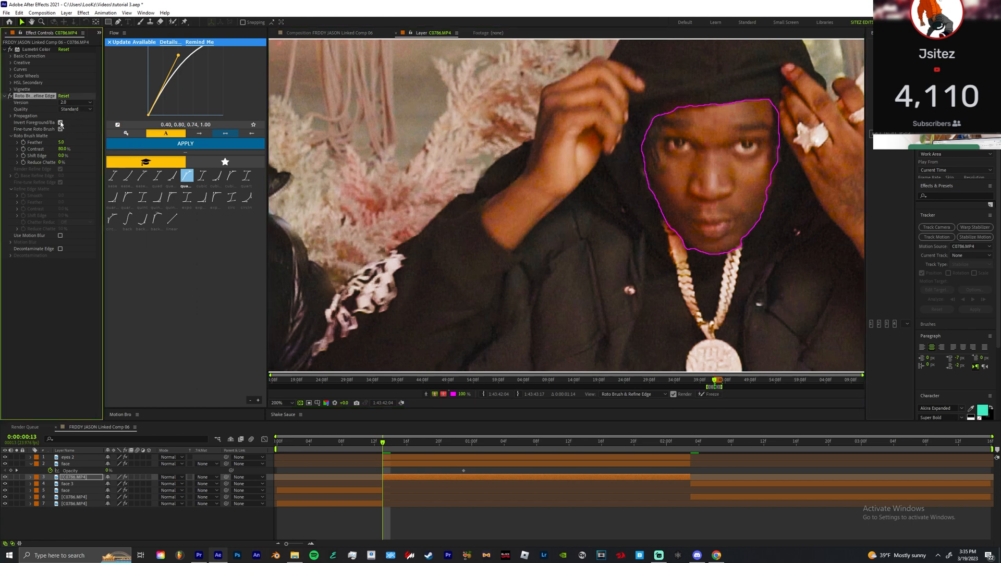
click(710, 394)
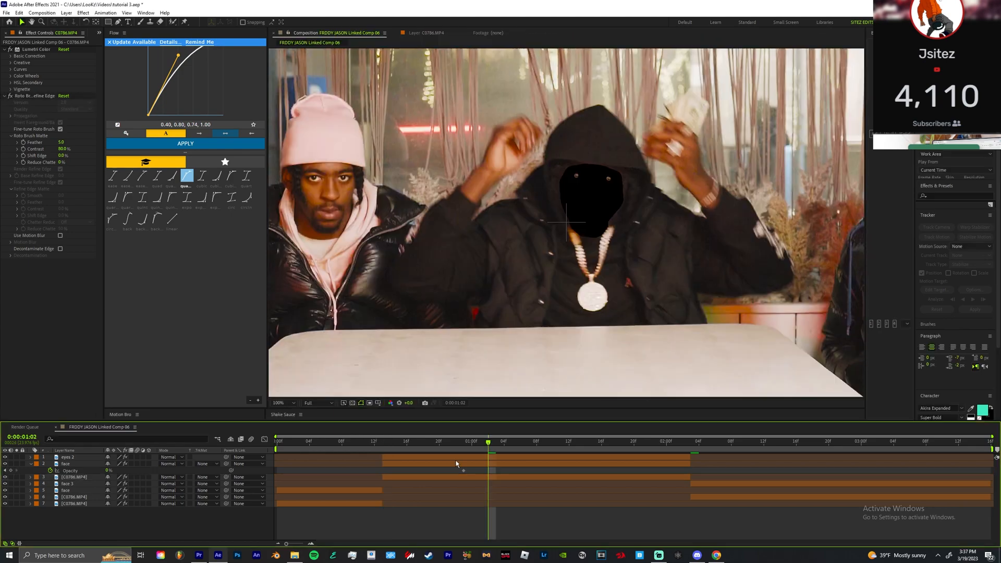
- Set the Roto Brush matte feather to 33 on the inverted C0786.MP4 layer at 0:00:00:16
click(455, 456)
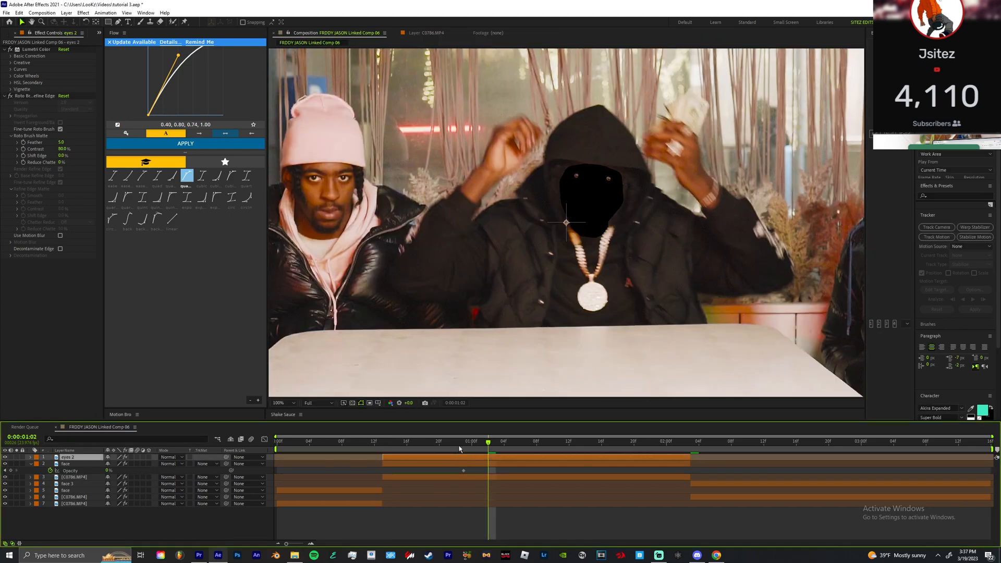
drag(464, 446, 407, 438)
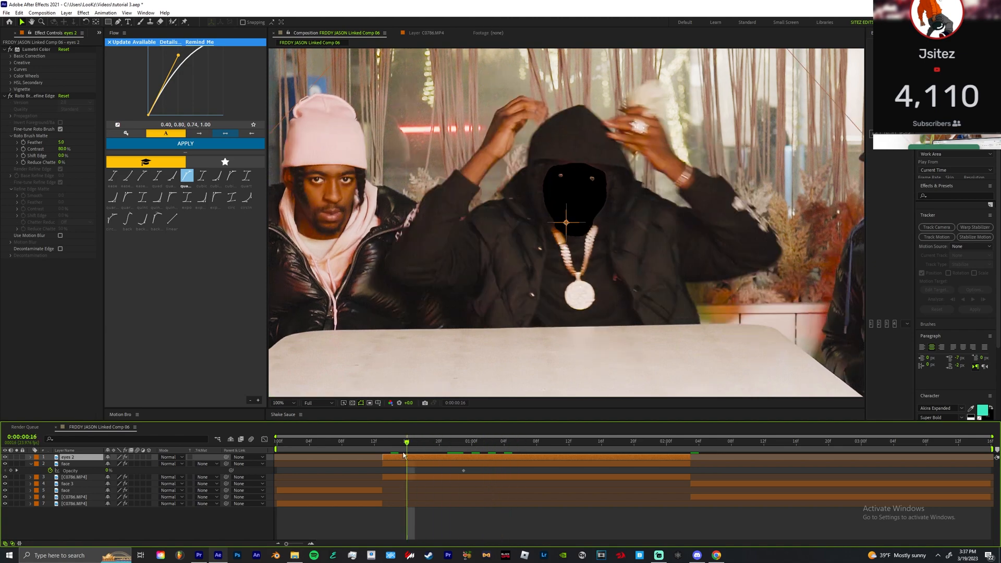
click(409, 463)
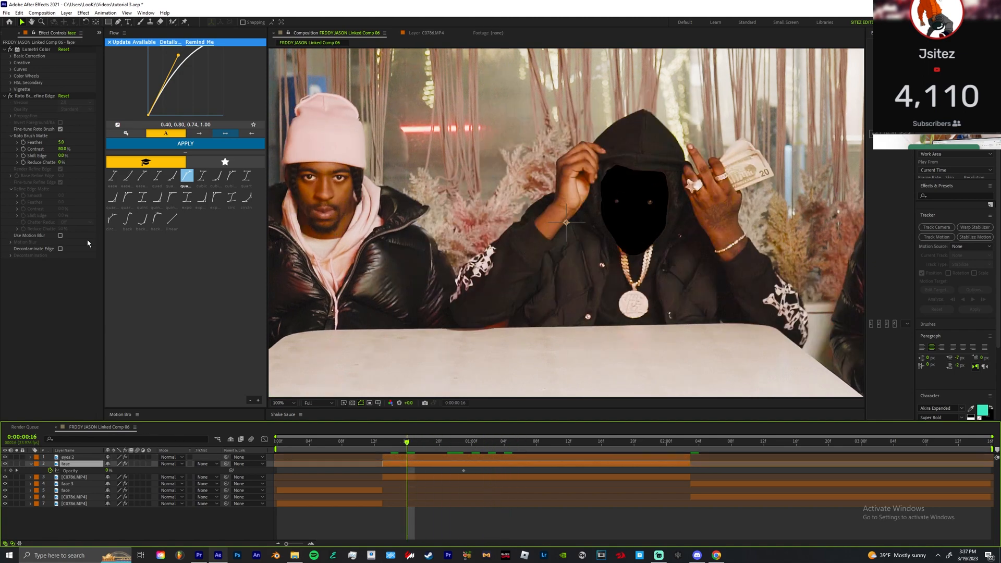
click(400, 477)
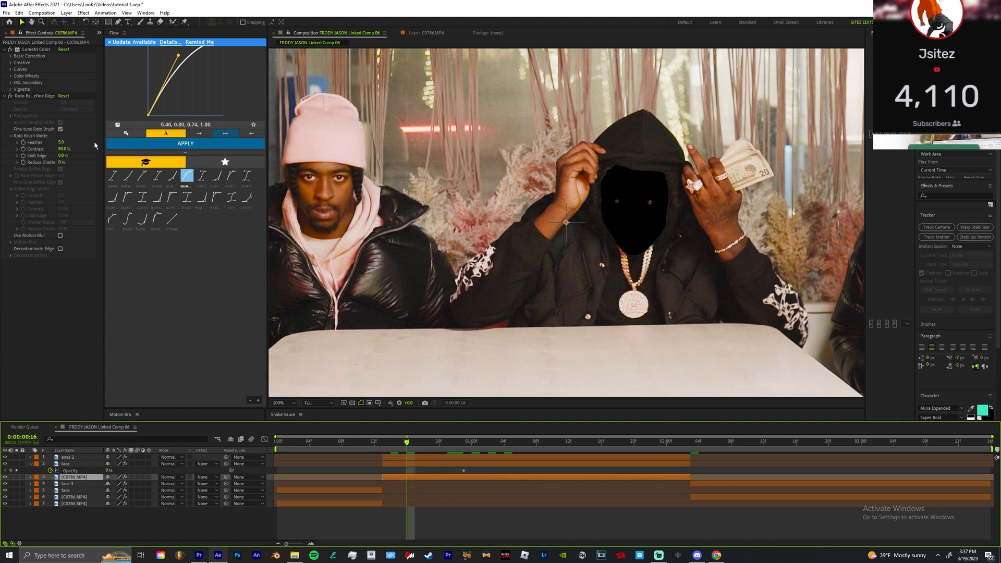
click(61, 142)
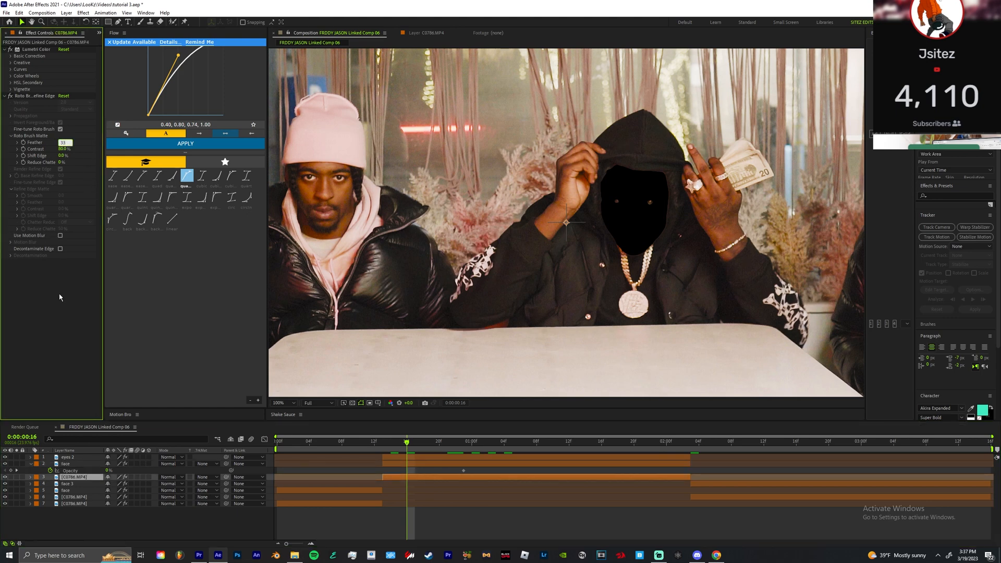
key(Return)
- Set the Roto Brush matte feather of the face layer to 33
click(403, 466)
click(60, 143)
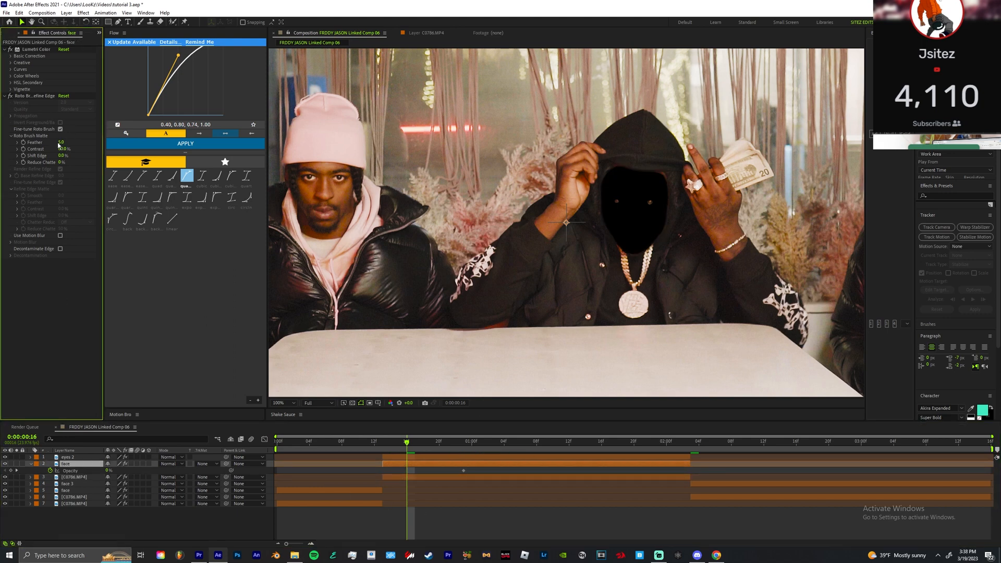
text(33)
click(73, 324)
- Set the Roto Brush matte's Shift Edge to -29% on the inverted C0786.MP4 layer
click(418, 476)
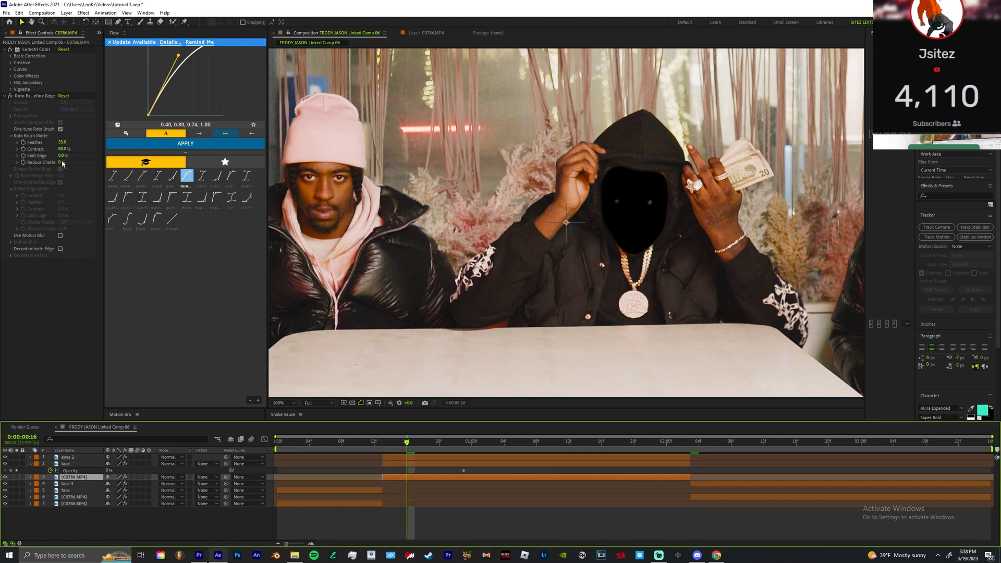
drag(61, 155, 49, 162)
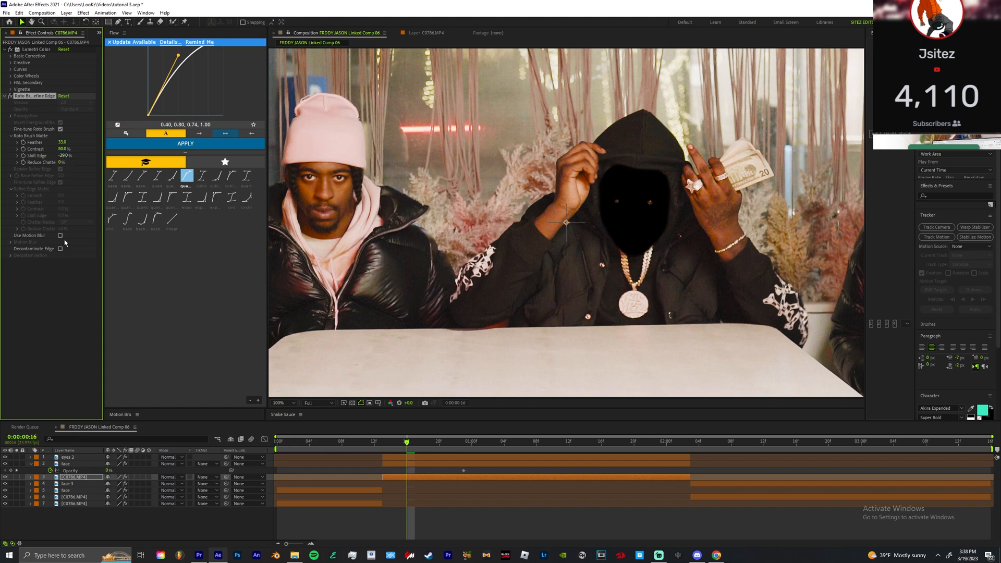
- Set the Roto Brush matte's Shift Edge to 100% on the eyes 2 layer
click(86, 479)
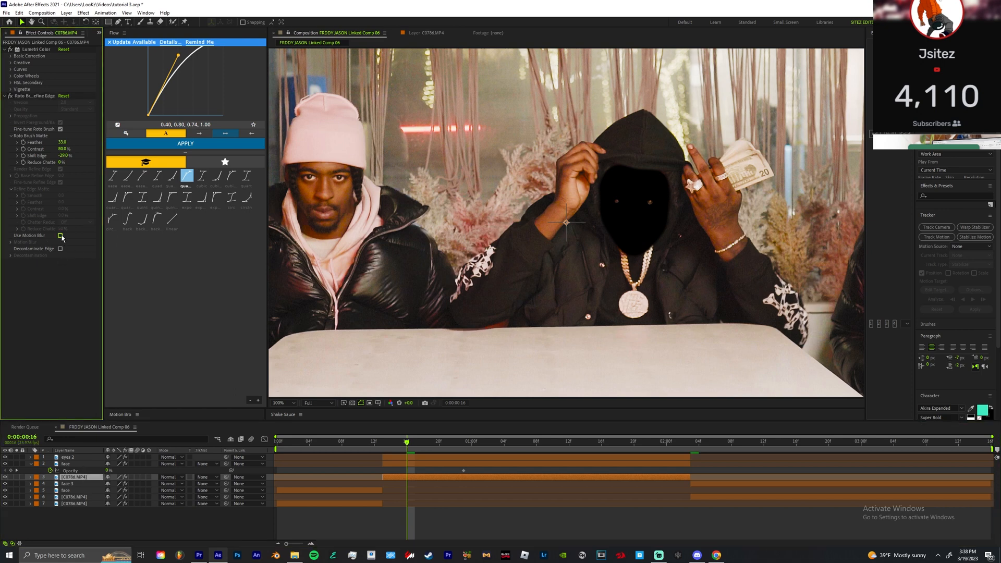
click(415, 458)
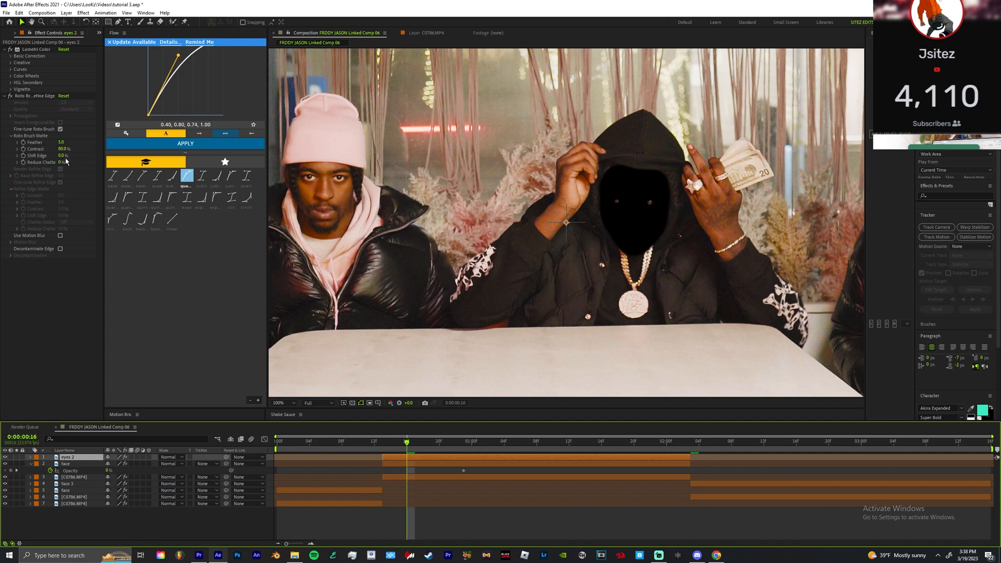
click(58, 157)
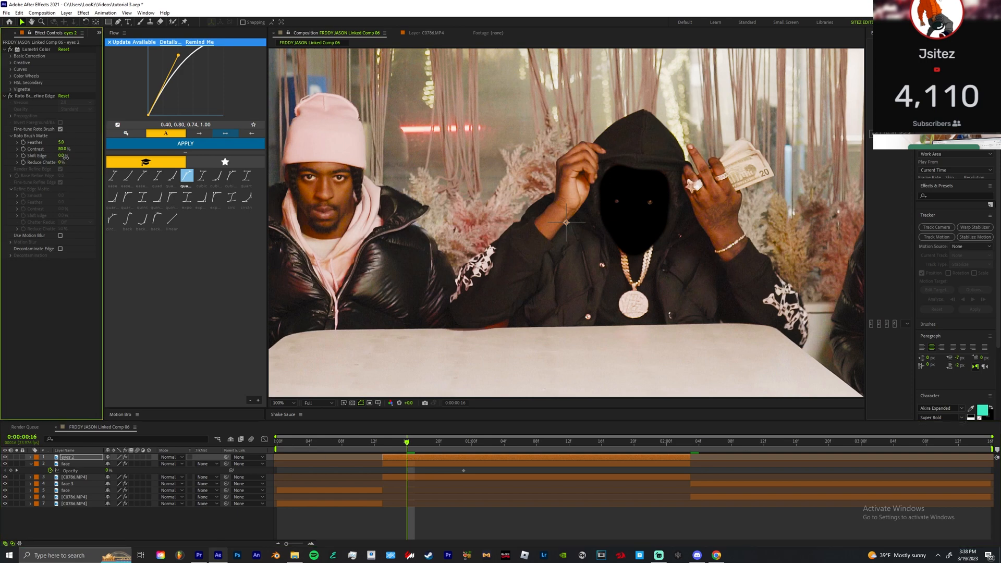
drag(59, 157, 74, 160)
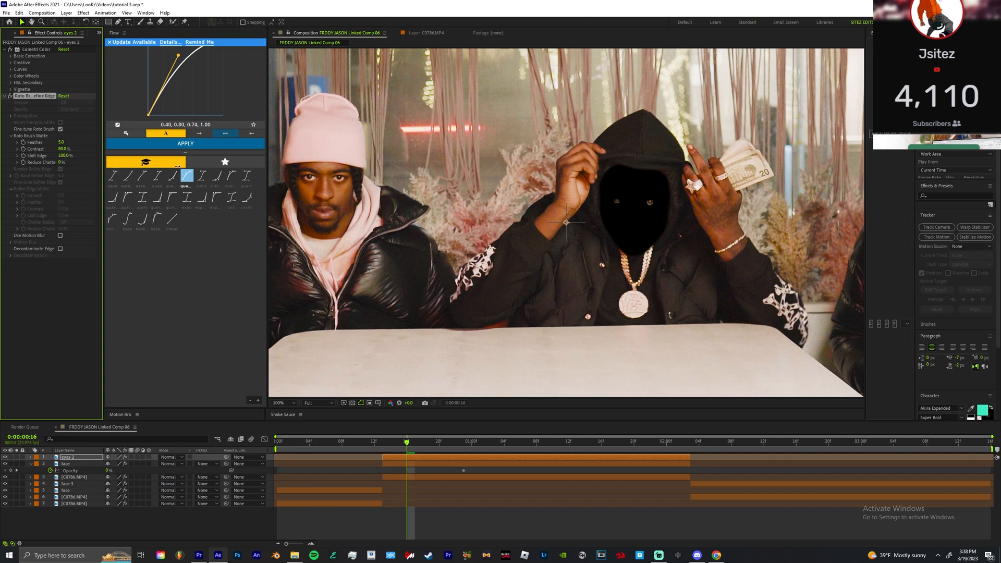
drag(148, 164, 340, 168)
- Add a Curves effect to the eyes 2 layer at 0:00:00:15 and shift its white point fully to the dark end to blow the eyes out to white
click(427, 457)
key(Page_Up)
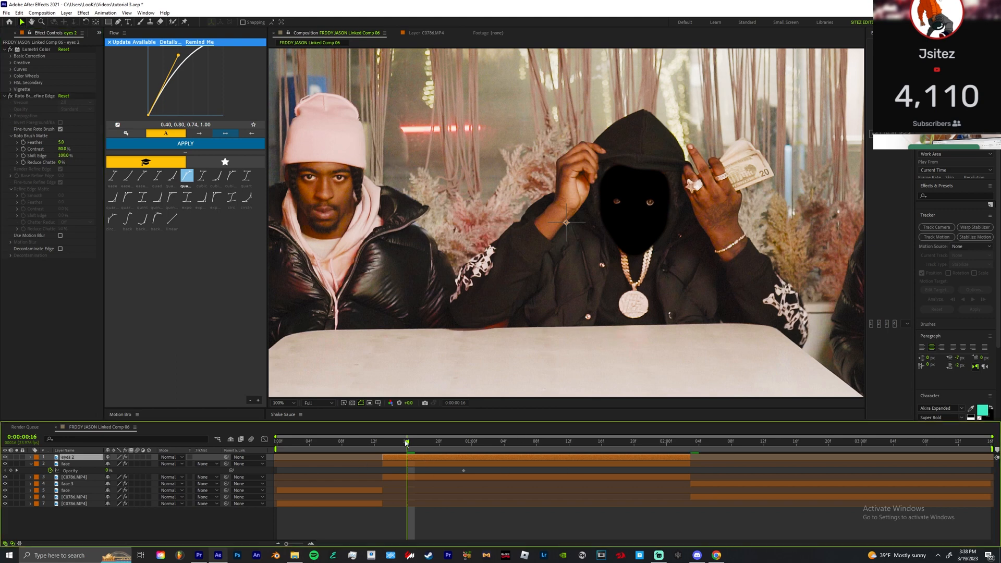
key(ctrl+space)
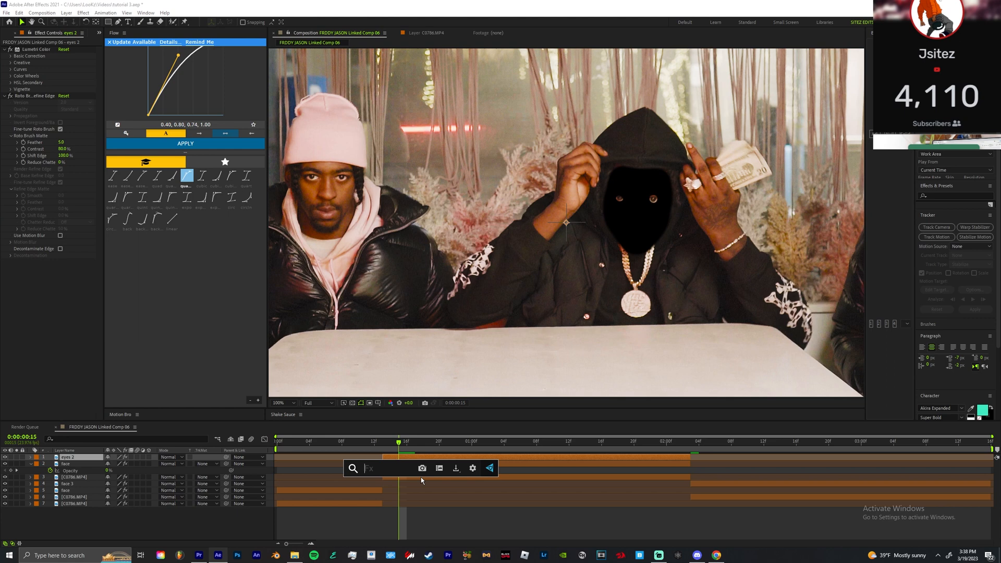
text(curv)
key(Up)
key(Return)
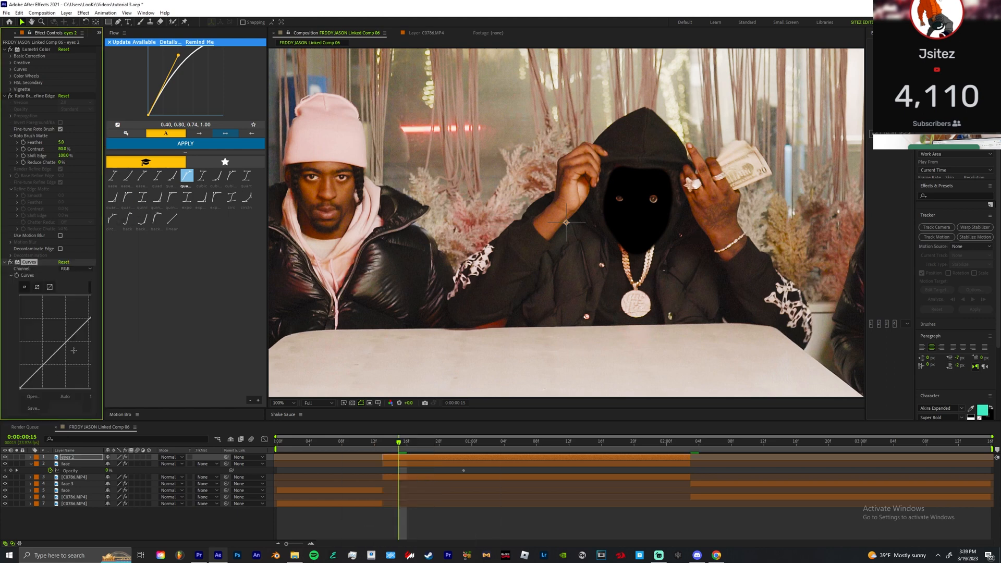
drag(104, 337, 208, 336)
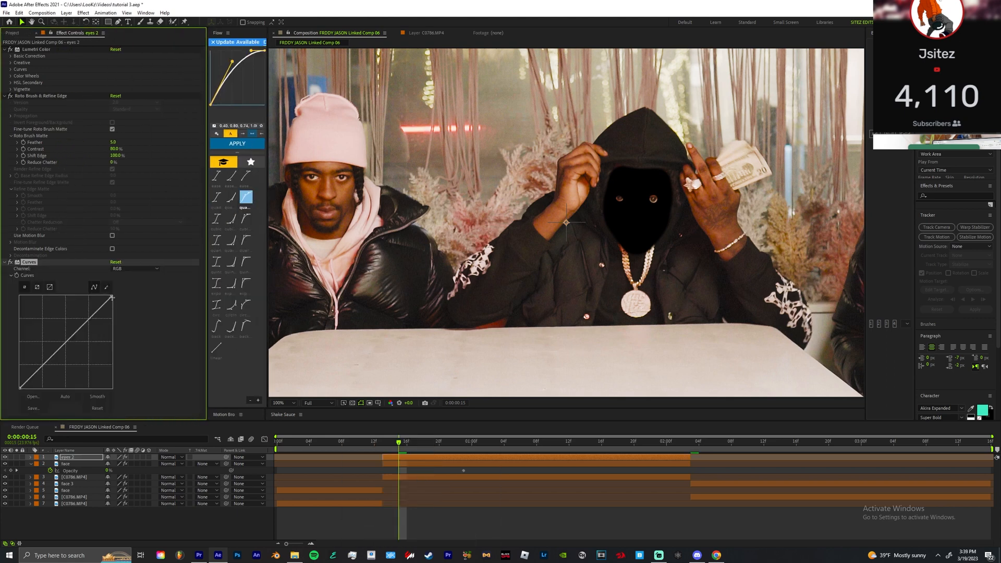
drag(111, 296, 3, 290)
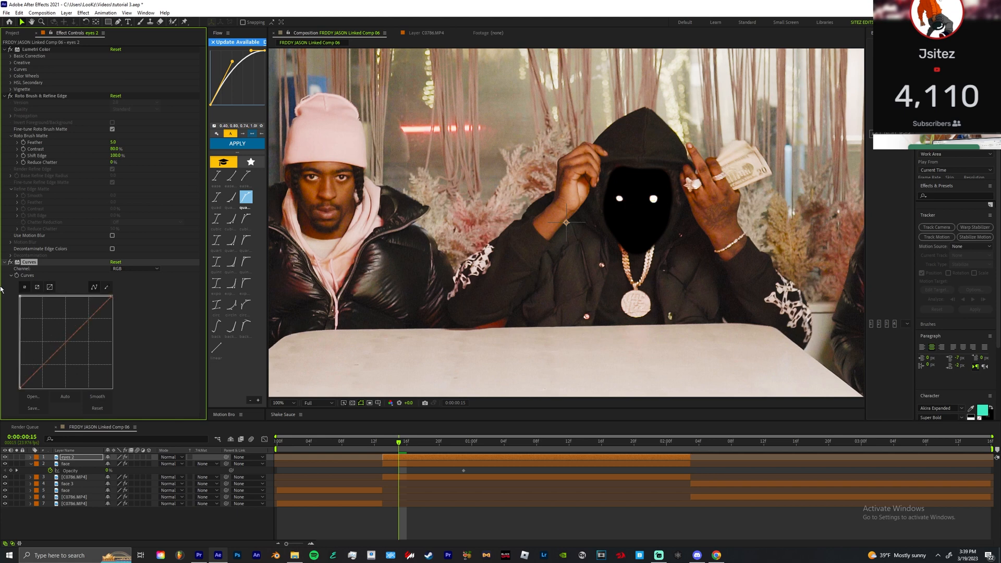
- Add the S_Tint effect to the eyes 2 layer and set its Tint Lights color to pure red
key(ctrl+space)
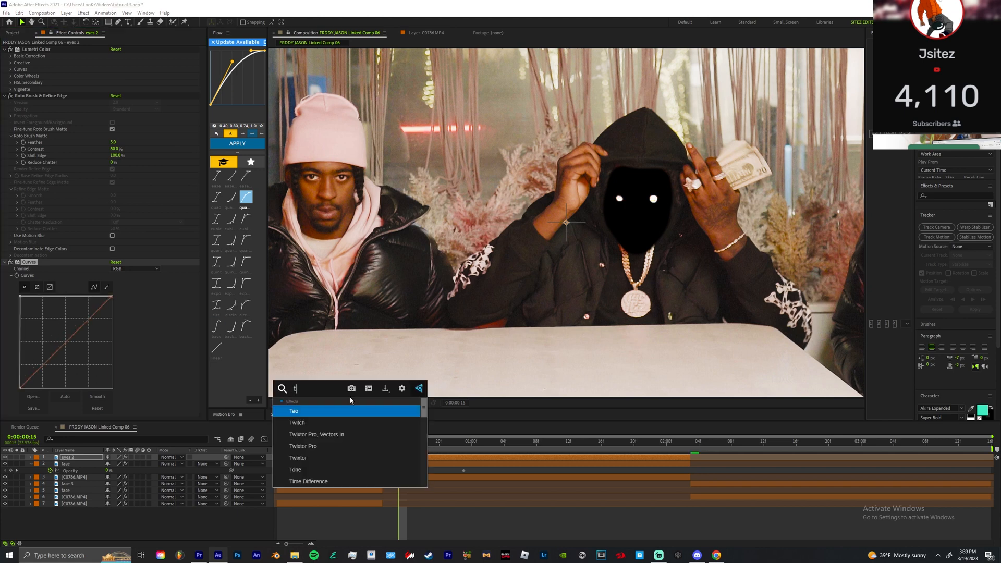
text(tint)
key(Down)
key(Return)
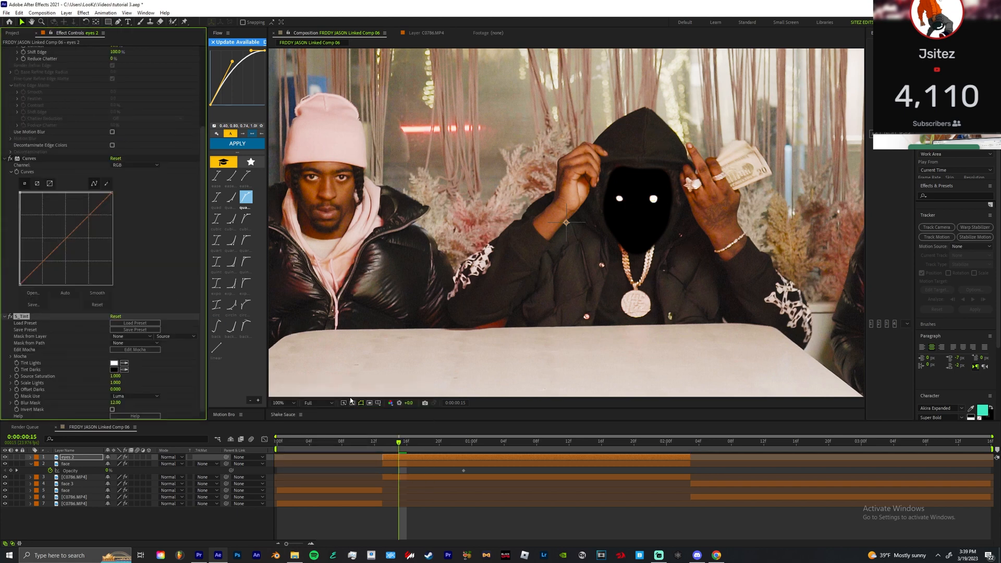
click(116, 364)
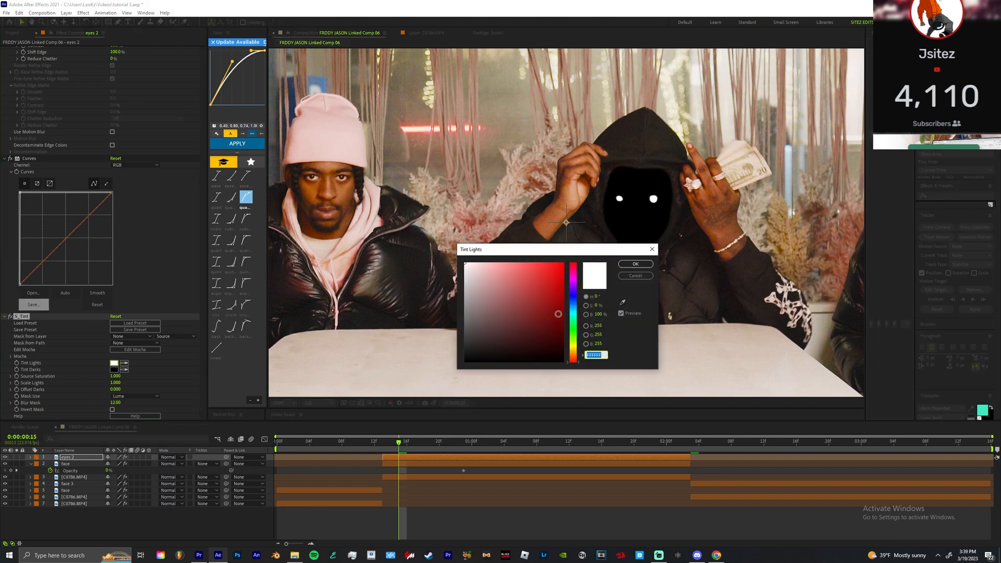
click(563, 263)
click(635, 264)
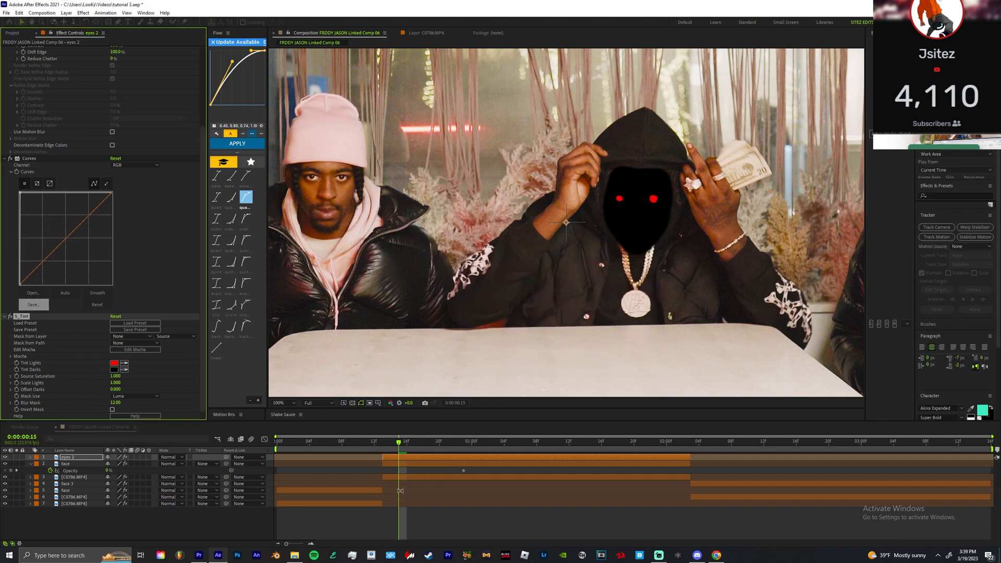
- Add the Deep Glow effect to the eyes 2 layer and view the whole frame
key(ctrl+space)
text(deep)
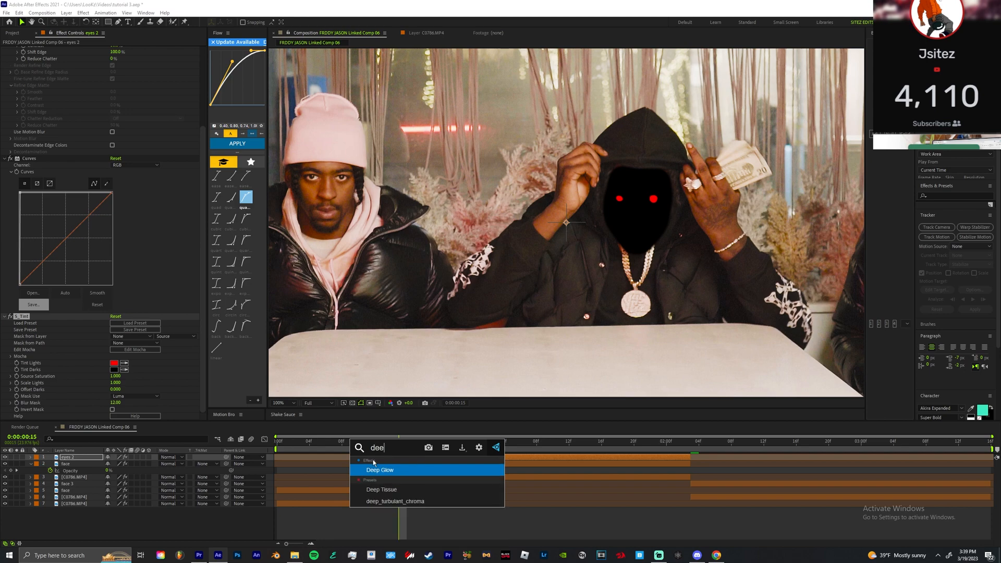
click(384, 471)
scroll(560, 265, down, 3)
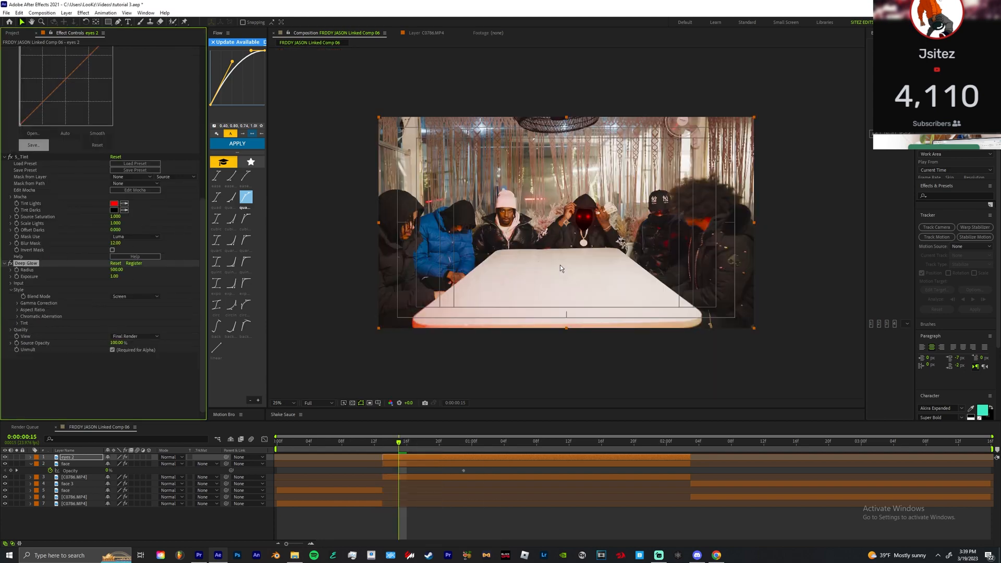
scroll(581, 256, up, 1)
- Limit the work area to the span of the eyes 2 clip, starting at 0:00:00:13, and preview the glowing eyes
key(space)
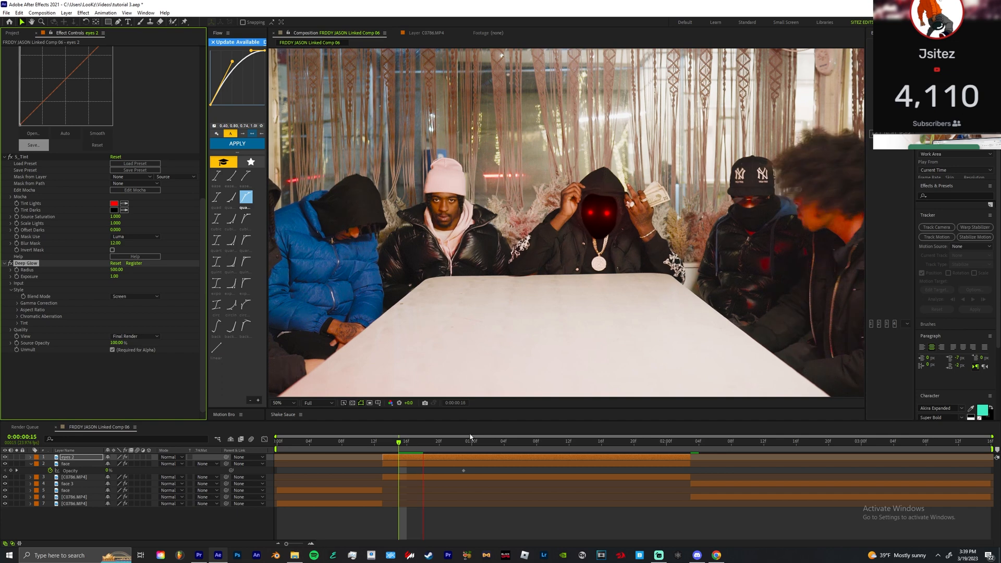
click(382, 443)
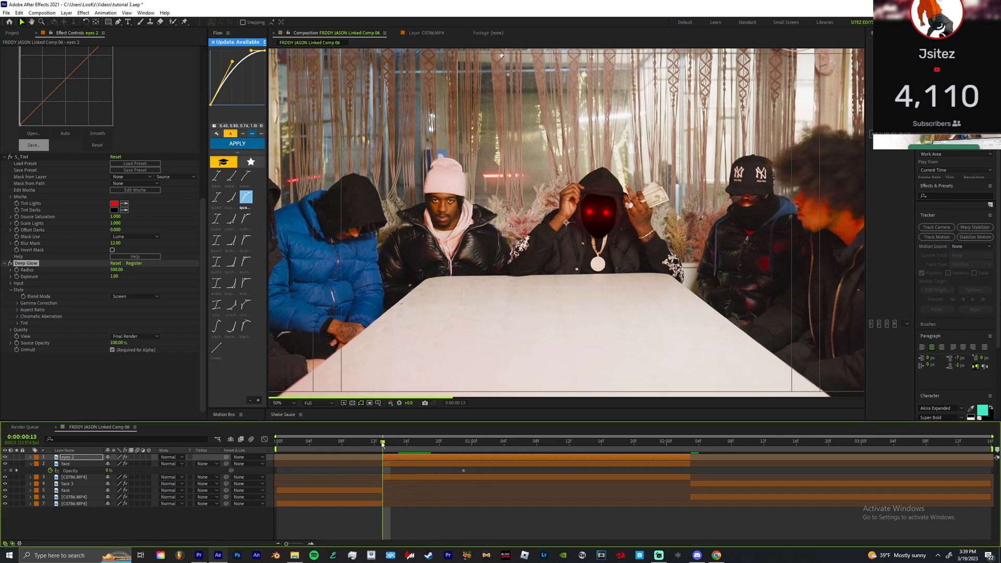
drag(584, 443, 683, 441)
key(n)
key(space)
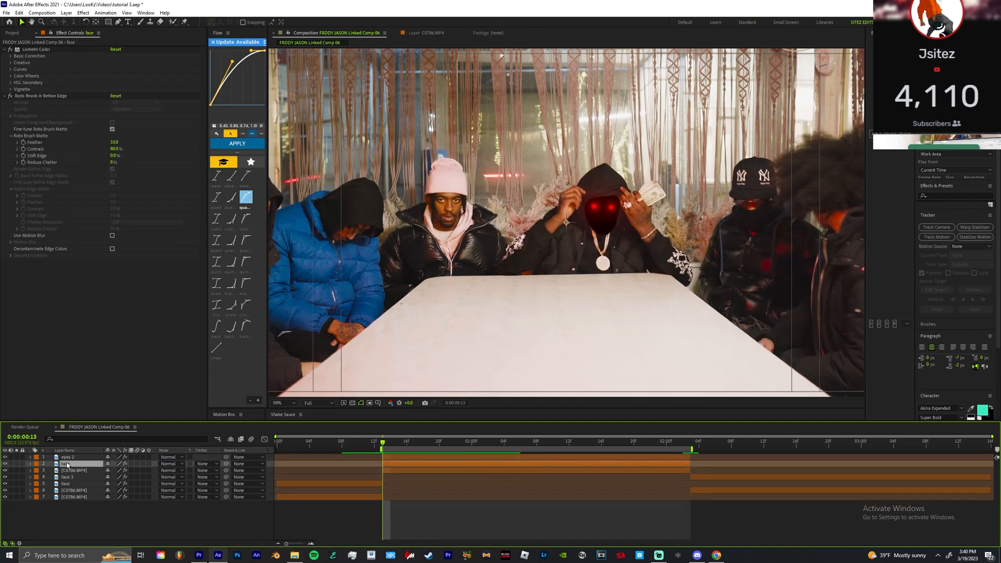
- Animate the face layer's opacity from 100% at 0:00:00:13 to 0% at 0:00:00:21
text(00)
key(Return)
drag(383, 442, 447, 442)
- Enable keyframing of the Curves effect on the eyes 2 layer at 0:00:00:21 and return to the clip's start
click(68, 457)
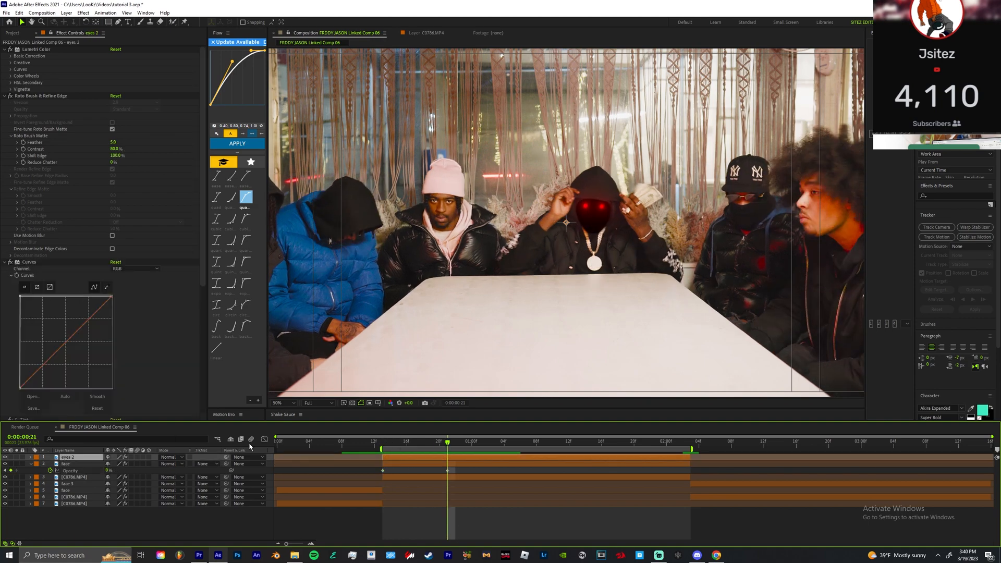
click(17, 276)
scroll(8, 319, down, 3)
scroll(7, 318, up, 2)
click(382, 442)
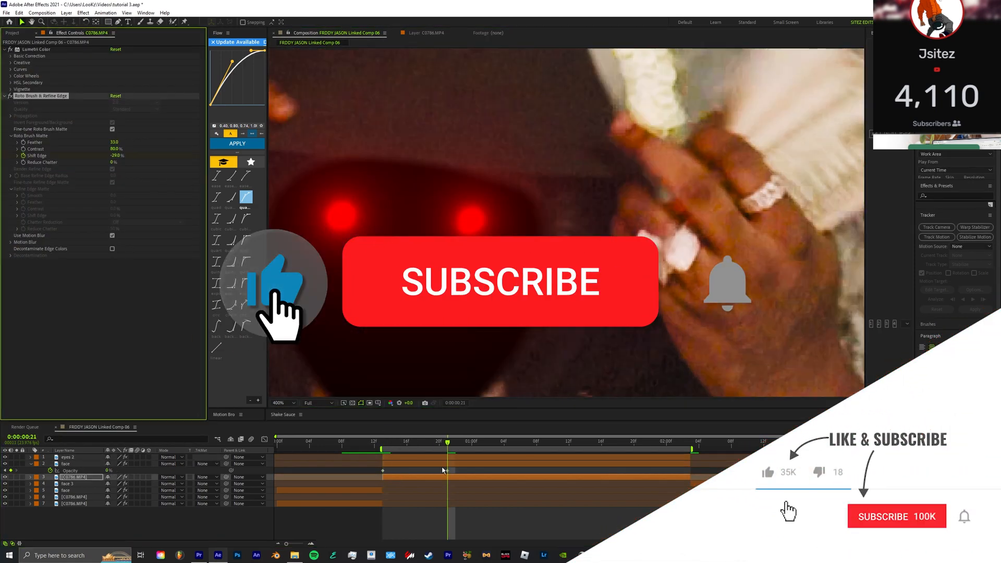
- Apply the Black & White, Deep Glow and S_Flicker effects to the C0786.MP4 layer directly below the face layer
right_click(42, 155)
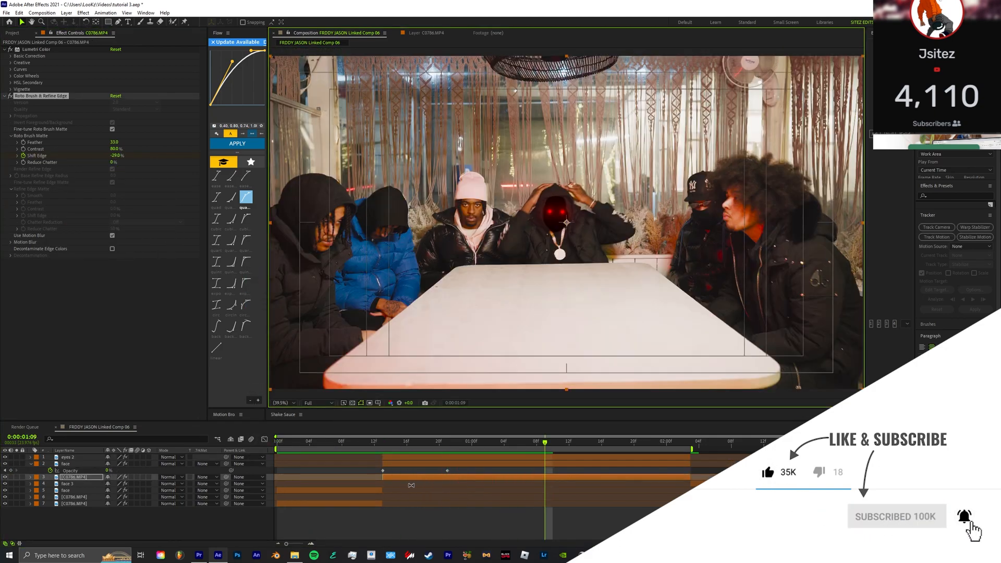
key(ctrl+space)
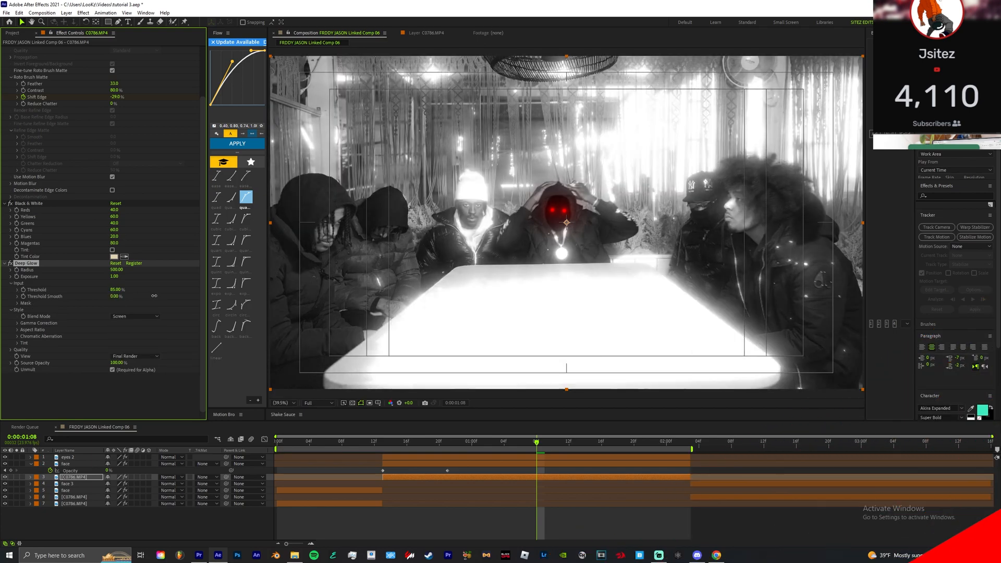
click(491, 477)
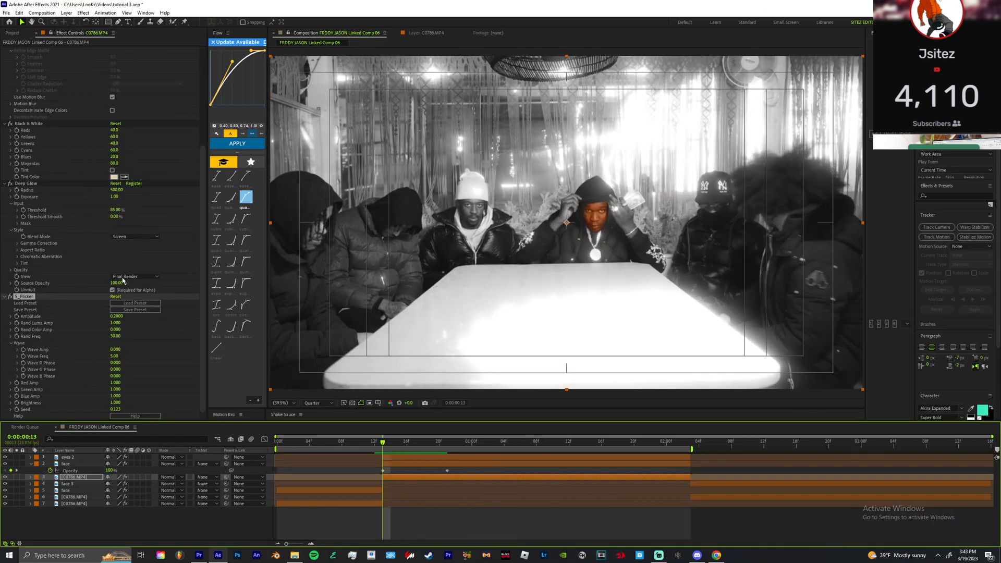
- Change the Black & White effect's Tint Color to orange on the C0786.MP4 layer directly below the face layer
click(32, 125)
drag(115, 130, 136, 137)
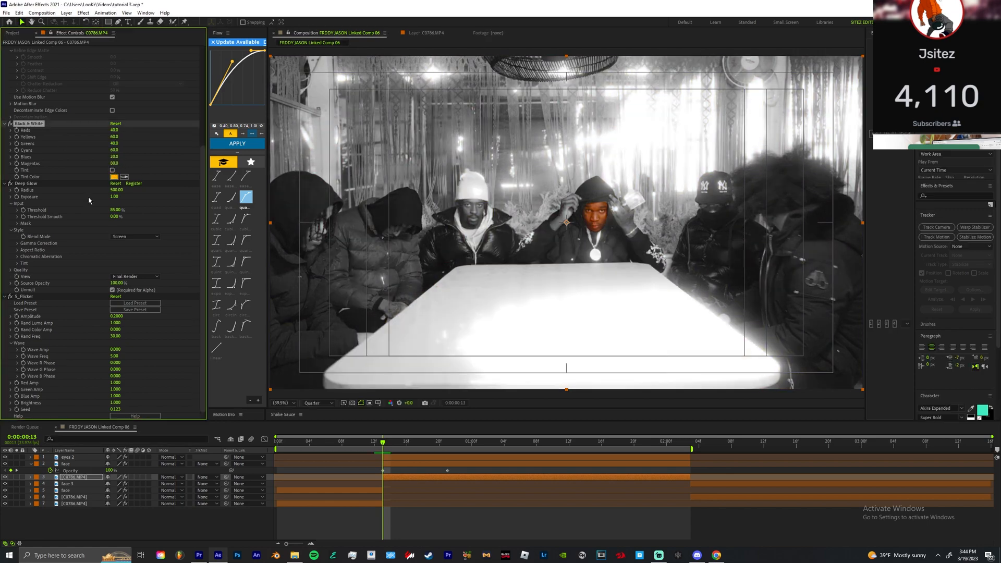